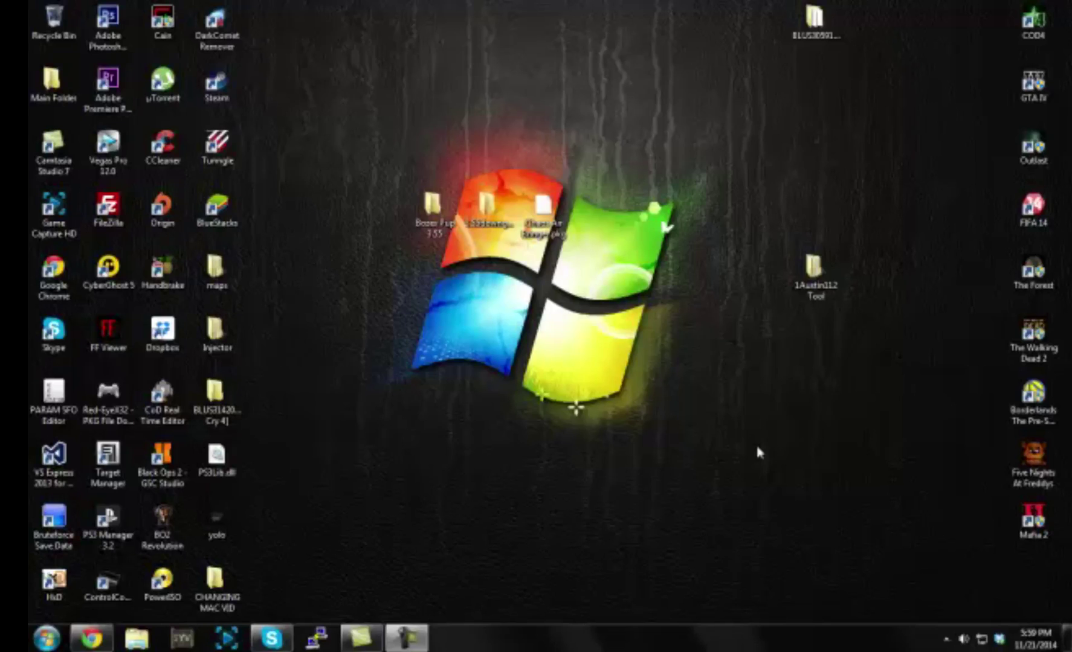
# Marquee-select the Bozex Pup 3.55 folder, the downgrade folder and Chaos Air Bringer.pkg near the Windows logo
pyautogui.moveTo(397, 163); pyautogui.dragTo(387, 128)
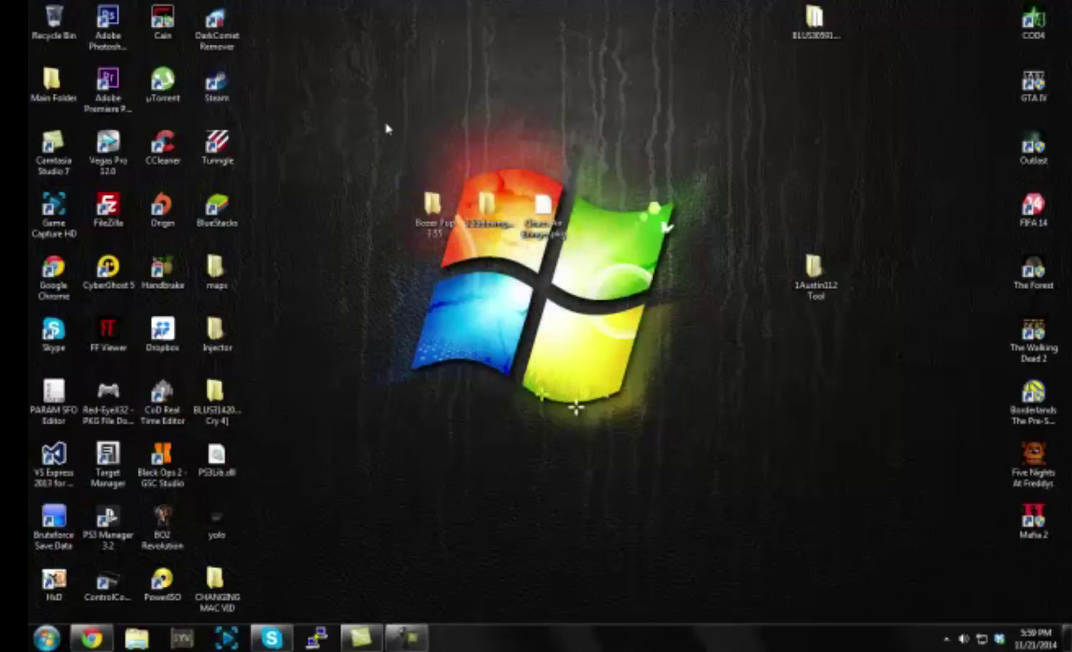
pyautogui.moveTo(336, 155); pyautogui.dragTo(499, 403)
pyautogui.moveTo(342, 147); pyautogui.dragTo(510, 242)
pyautogui.moveTo(354, 87); pyautogui.dragTo(510, 256)
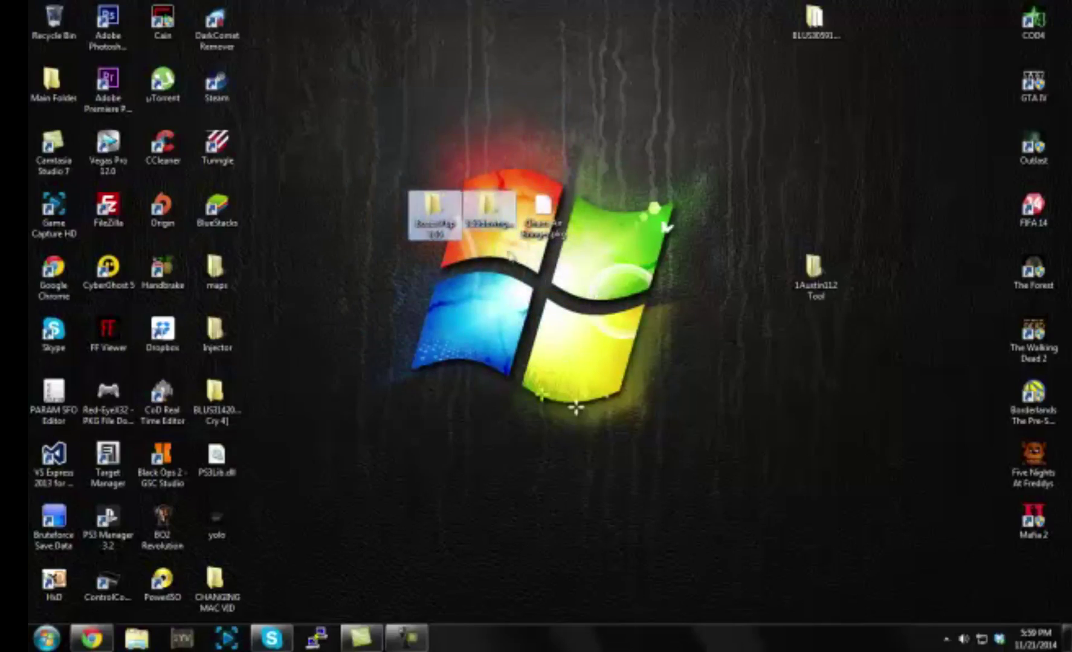
pyautogui.moveTo(378, 123); pyautogui.dragTo(614, 293)
pyautogui.click(613, 290)
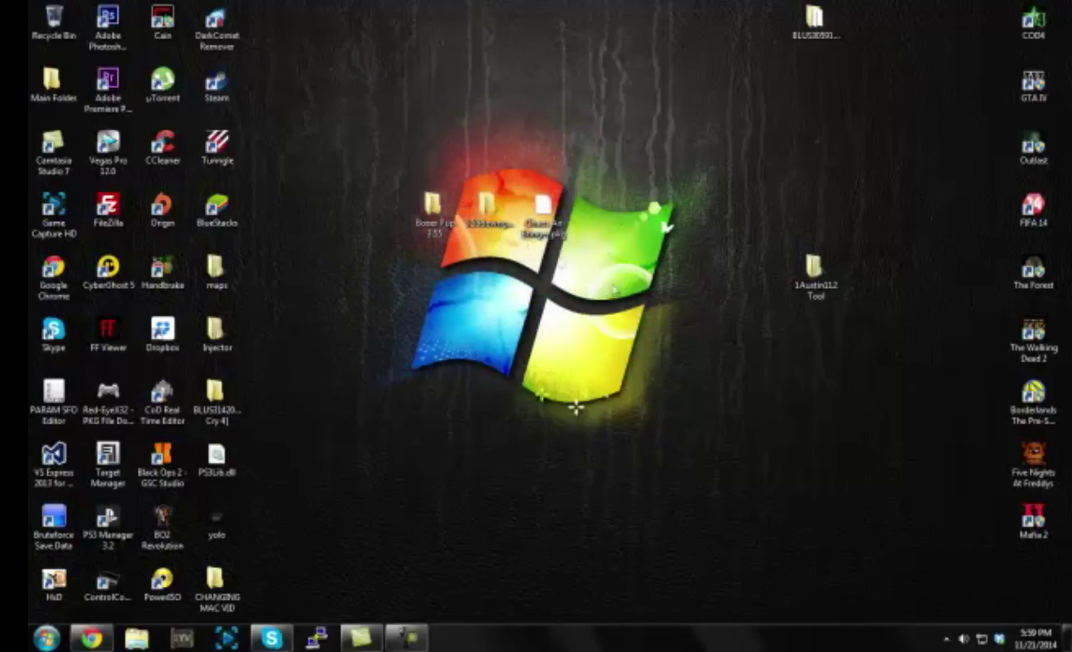
pyautogui.moveTo(372, 166); pyautogui.dragTo(559, 278)
pyautogui.click(652, 318)
pyautogui.moveTo(619, 333); pyautogui.dragTo(441, 212)
pyautogui.moveTo(599, 321); pyautogui.dragTo(375, 158)
pyautogui.moveTo(317, 80); pyautogui.dragTo(434, 209)
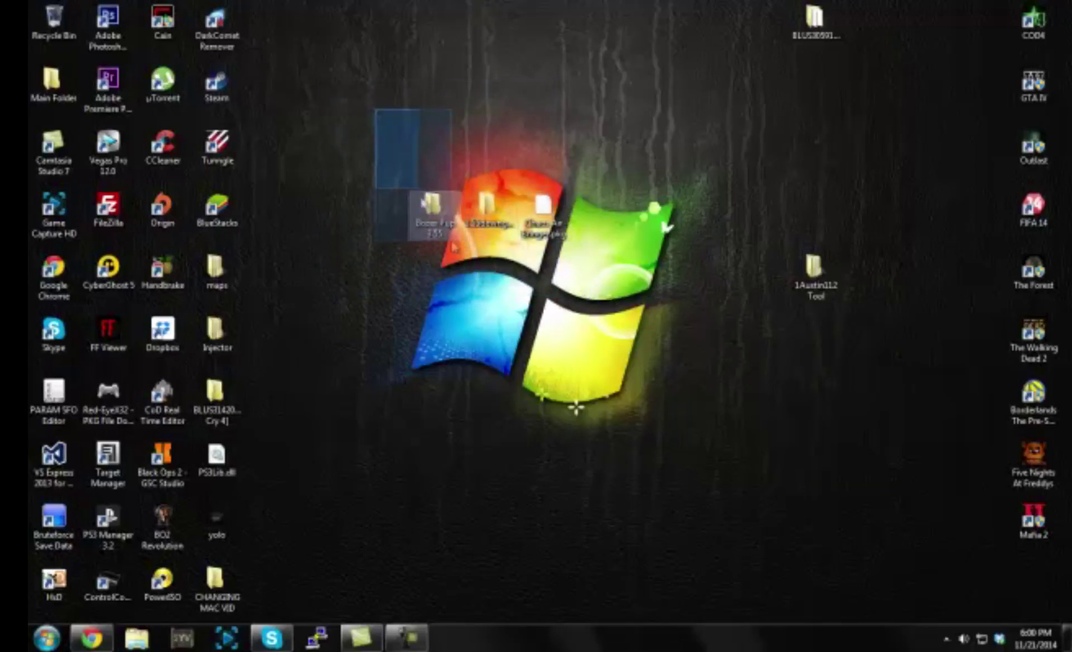
pyautogui.moveTo(454, 248); pyautogui.dragTo(566, 270)
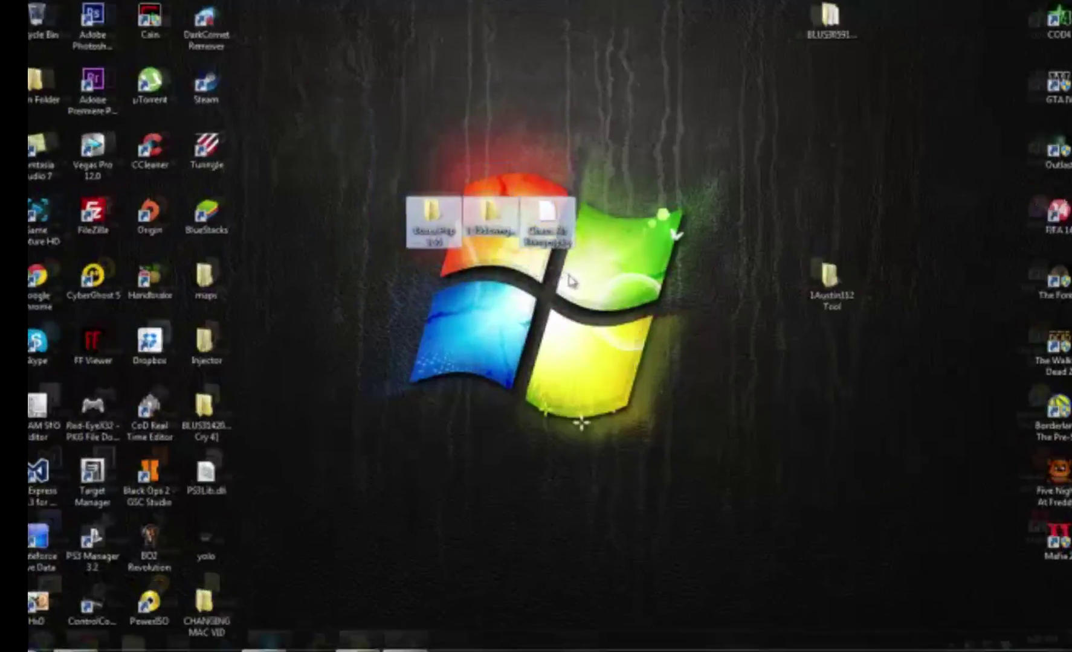
pyautogui.moveTo(306, 115); pyautogui.dragTo(553, 290)
pyautogui.moveTo(647, 295); pyautogui.dragTo(633, 297)
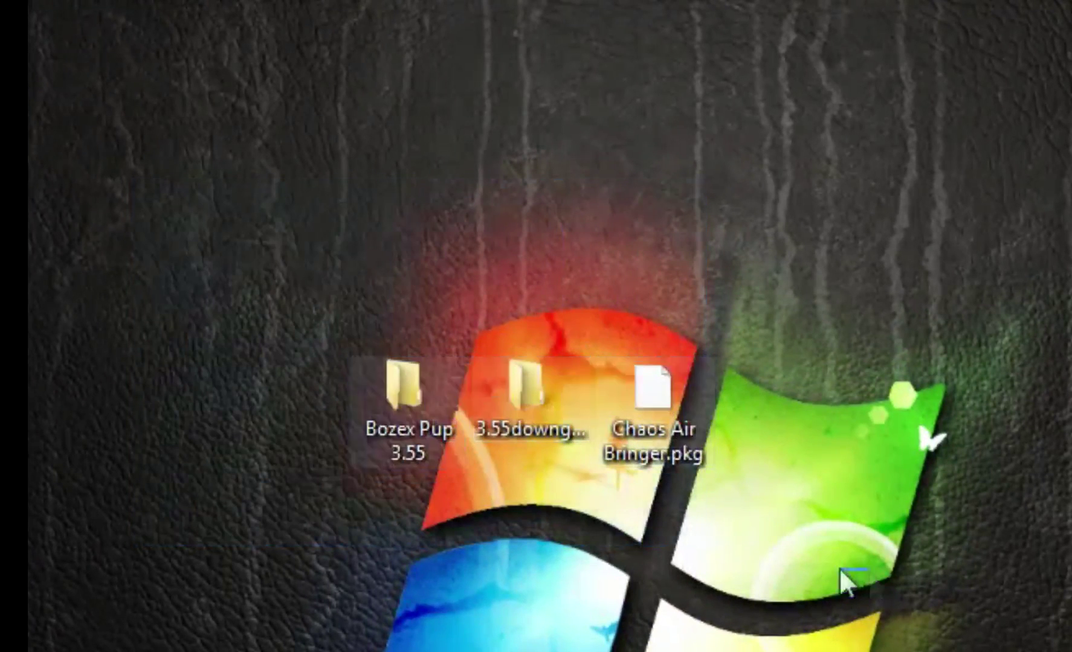
pyautogui.moveTo(839, 568); pyautogui.dragTo(839, 571)
pyautogui.moveTo(227, 125); pyautogui.dragTo(638, 554)
pyautogui.click(770, 574)
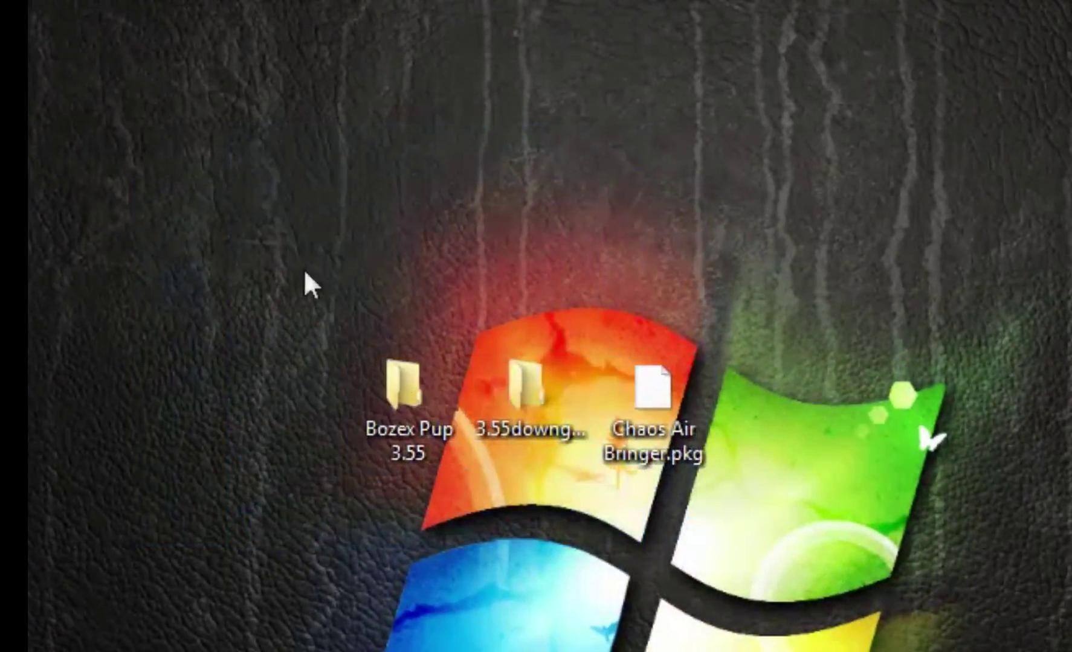
pyautogui.moveTo(304, 272); pyautogui.dragTo(493, 316)
# Drag the three icons above the Windows logo, then open the downgrade folder
pyautogui.moveTo(213, 309); pyautogui.dragTo(716, 306)
pyautogui.moveTo(276, 103); pyautogui.dragTo(728, 315)
pyautogui.moveTo(694, 279); pyautogui.dragTo(695, 141)
pyautogui.moveTo(273, 288); pyautogui.dragTo(391, 303)
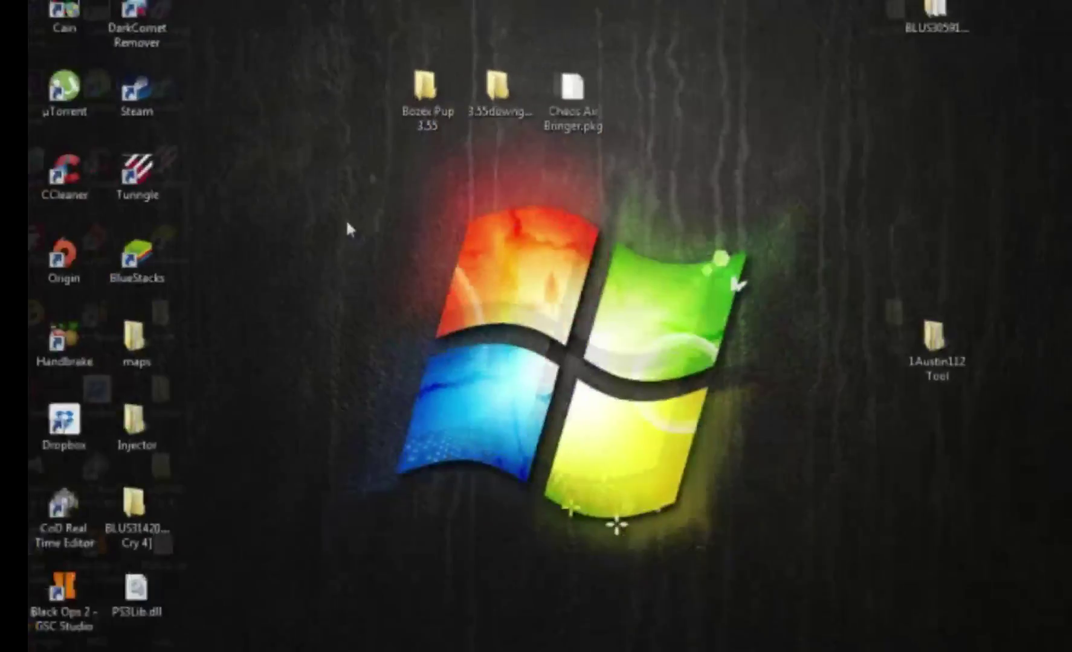
pyautogui.moveTo(324, 179); pyautogui.dragTo(689, 575)
pyautogui.moveTo(760, 597); pyautogui.dragTo(363, 281)
pyautogui.moveTo(389, 225); pyautogui.dragTo(389, 223)
pyautogui.moveTo(349, 125); pyautogui.dragTo(663, 465)
pyautogui.moveTo(663, 490); pyautogui.dragTo(375, 208)
pyautogui.moveTo(358, 149); pyautogui.dragTo(628, 377)
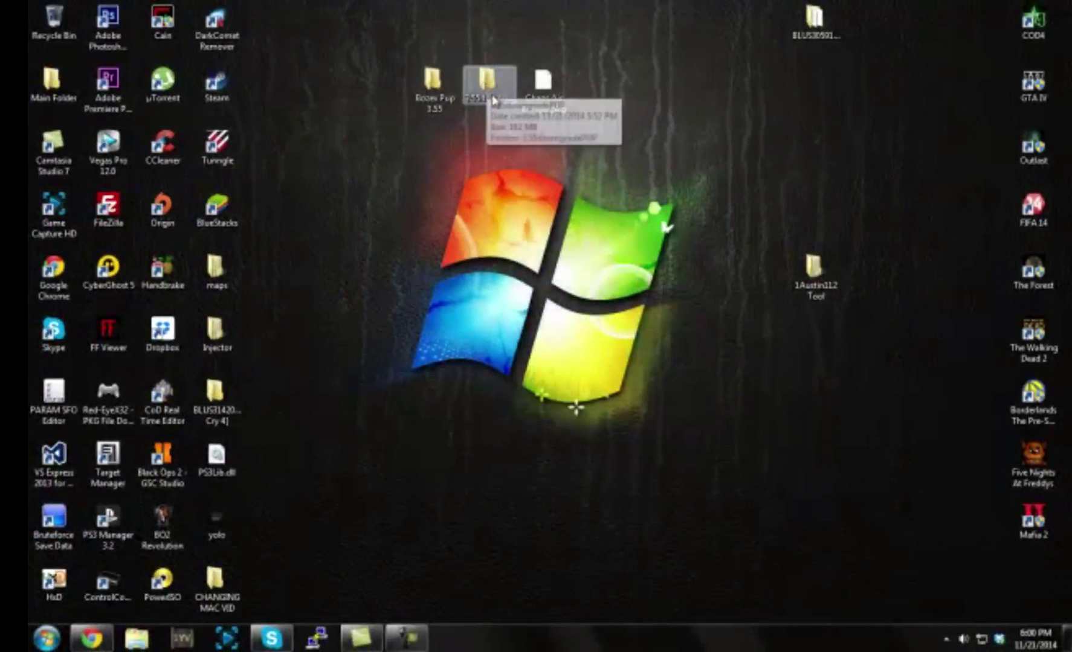
pyautogui.moveTo(487, 90)
pyautogui.mouseDown()
pyautogui.moveTo(669, 301)
pyautogui.moveTo(359, 161)
pyautogui.moveTo(674, 485)
pyautogui.mouseUp()
pyautogui.moveTo(724, 505); pyautogui.dragTo(445, 236)
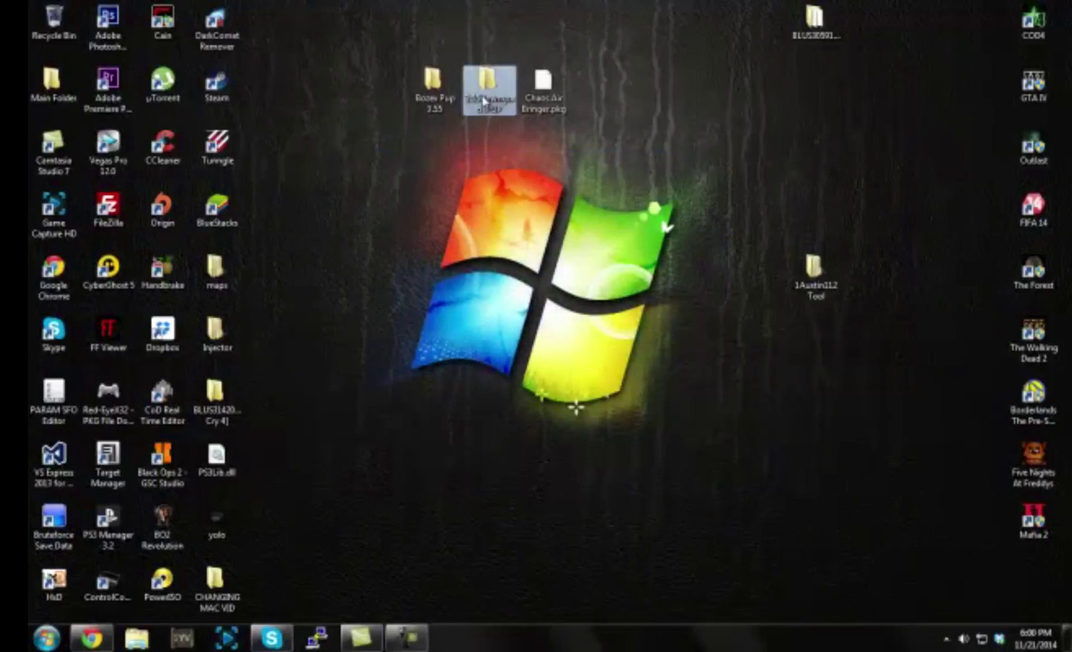
pyautogui.doubleClick(483, 100)
# Open the 3.55downgradePUP subfolder and reposition its window on the desktop
pyautogui.doubleClick(660, 236)
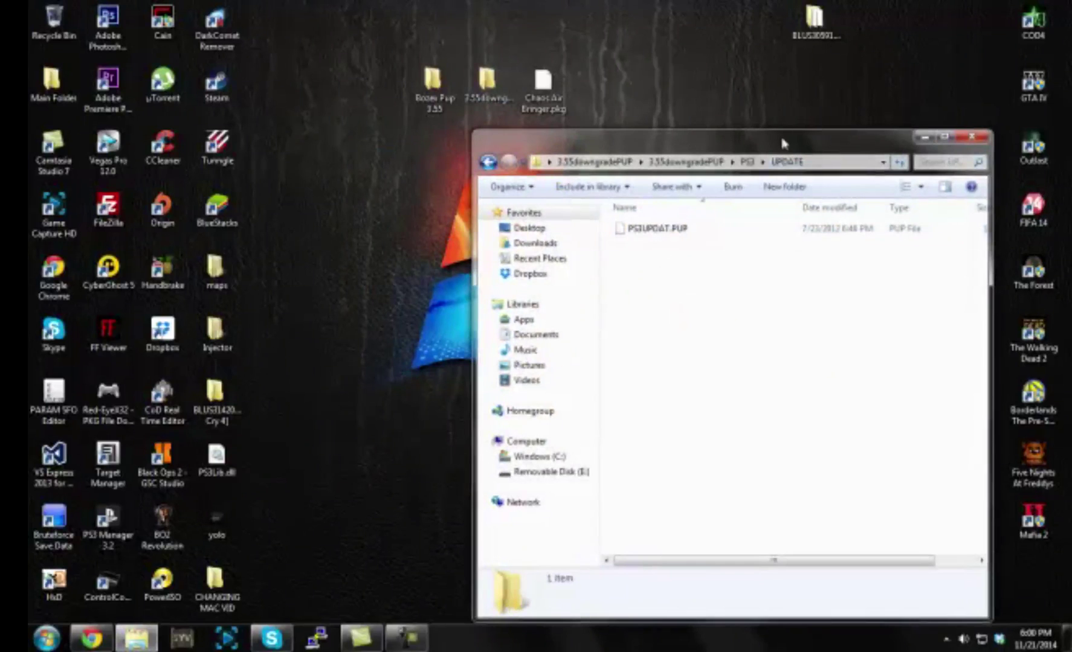
pyautogui.moveTo(783, 143); pyautogui.dragTo(736, 145)
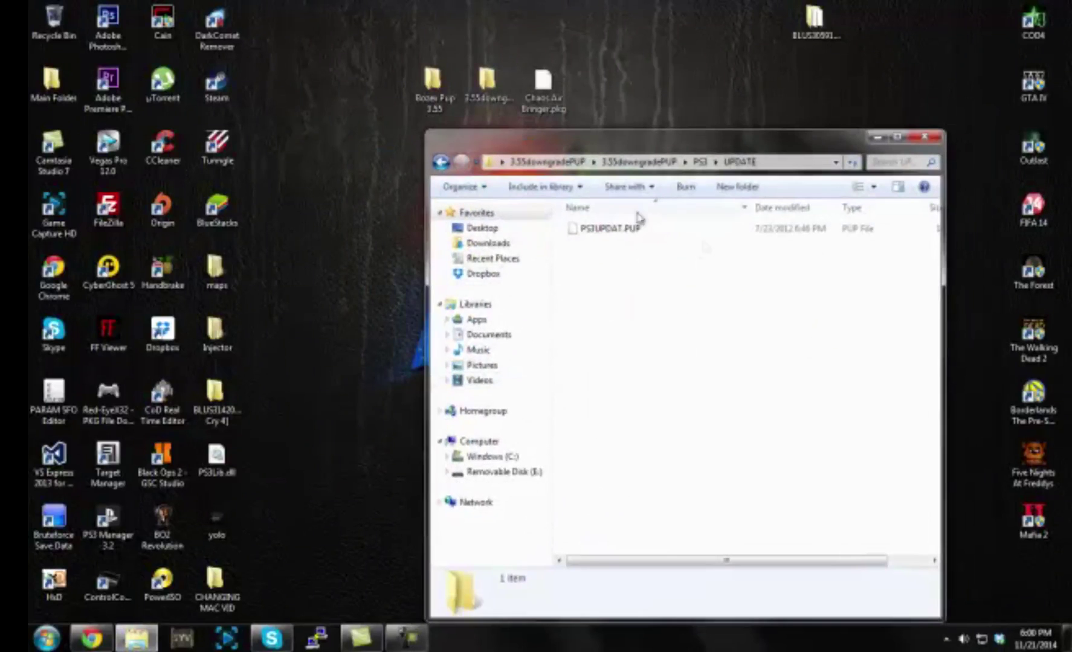
pyautogui.moveTo(676, 150); pyautogui.dragTo(686, 205)
pyautogui.moveTo(575, 119); pyautogui.dragTo(465, 63)
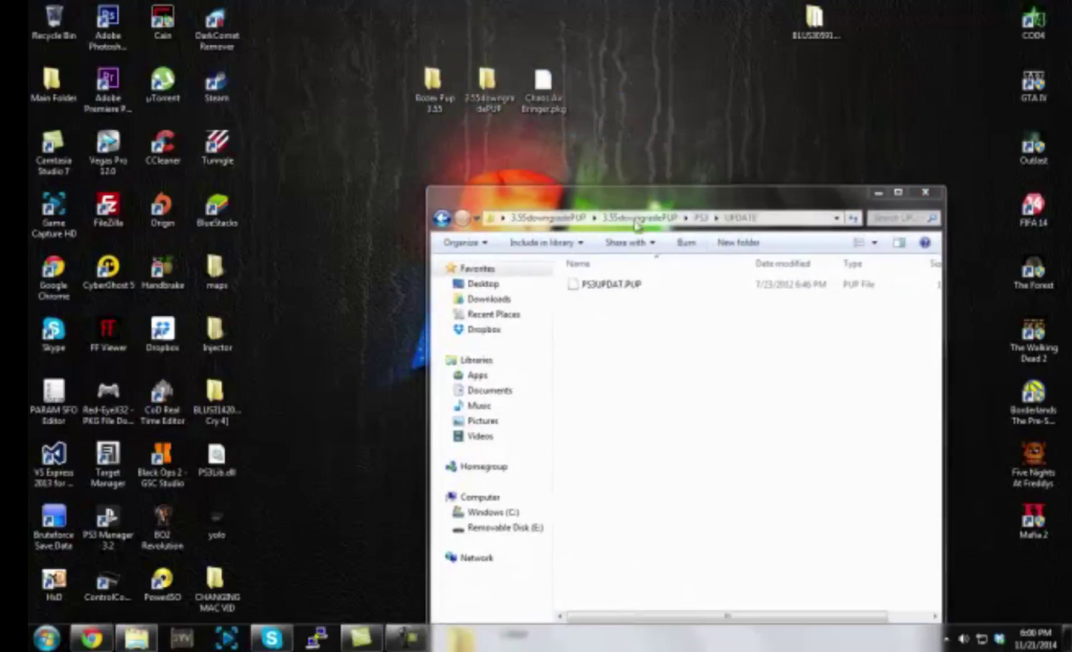
pyautogui.moveTo(636, 225); pyautogui.dragTo(640, 160)
# Drag the PS3 folder onto the desktop and paste the items into Removable Disk (E:)
pyautogui.click(445, 155)
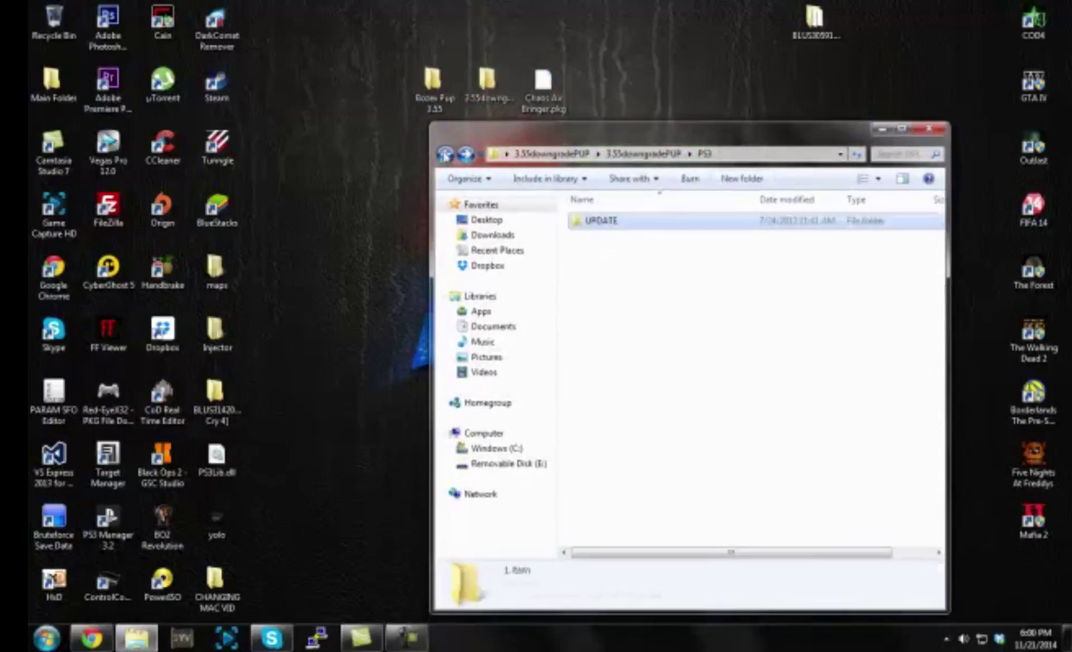
pyautogui.moveTo(585, 237); pyautogui.dragTo(365, 253)
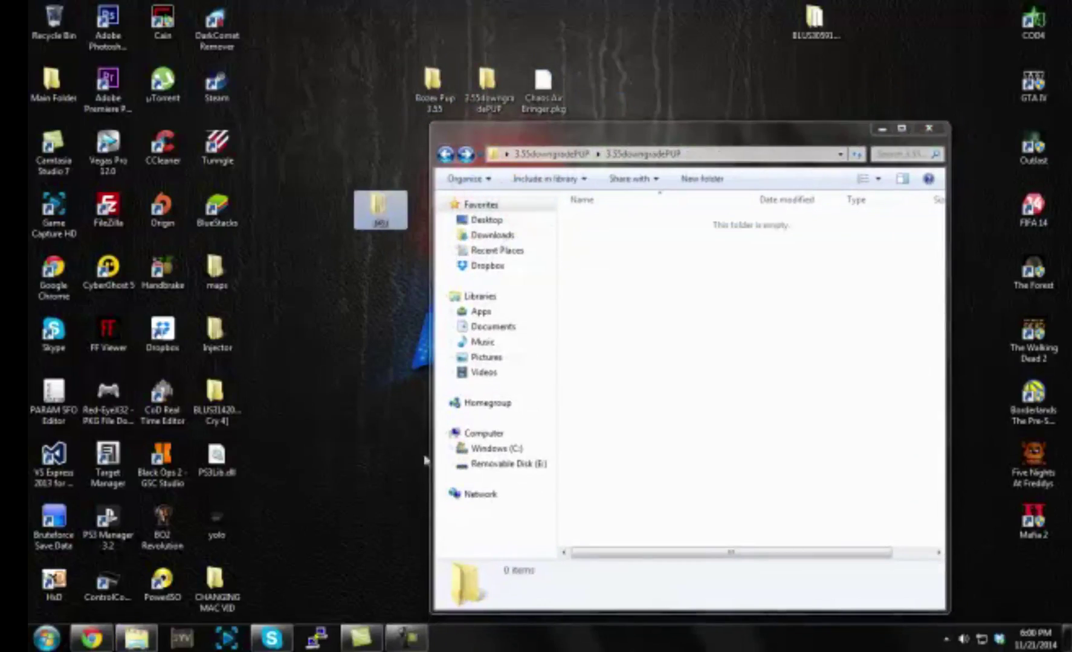
pyautogui.click(475, 465)
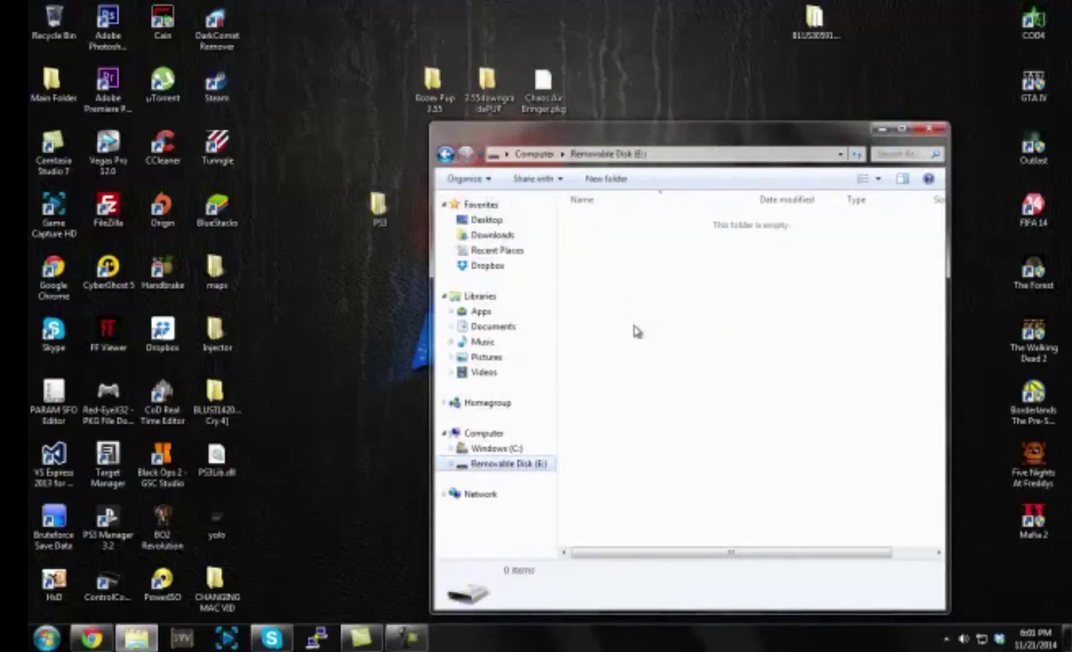
pyautogui.hotkey('ctrl', 'v')
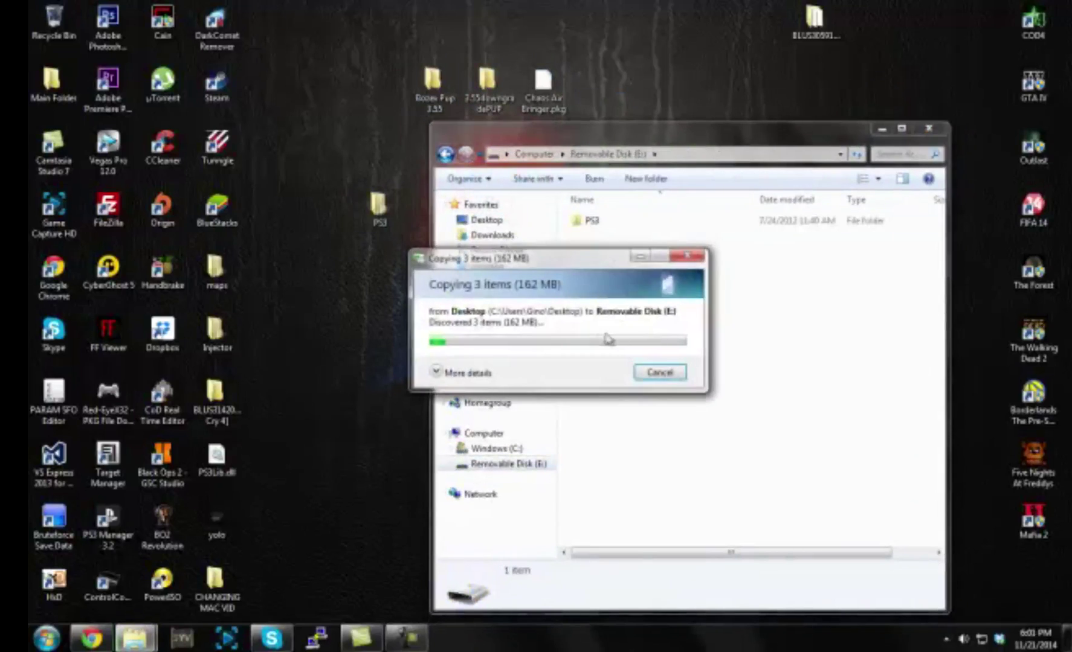
# Keep the Copying dialog out of the way while the 162 MB transfer to E: finishes
pyautogui.moveTo(664, 259); pyautogui.dragTo(800, 314)
pyautogui.click(779, 312)
pyautogui.click(403, 640)
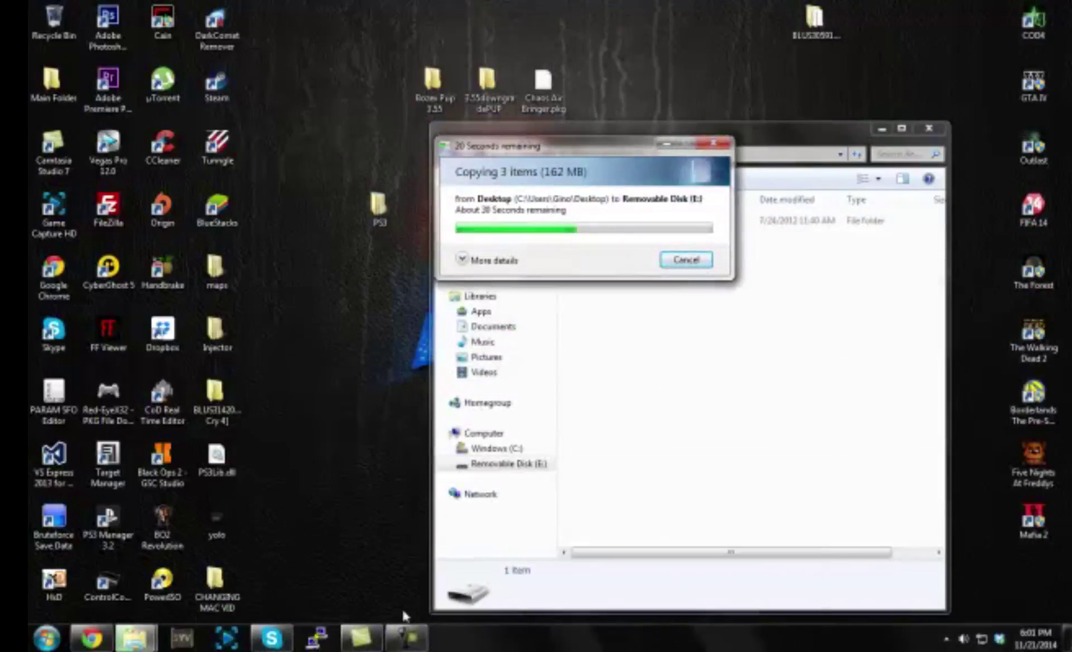
pyautogui.moveTo(536, 143); pyautogui.dragTo(628, 299)
pyautogui.click(493, 78)
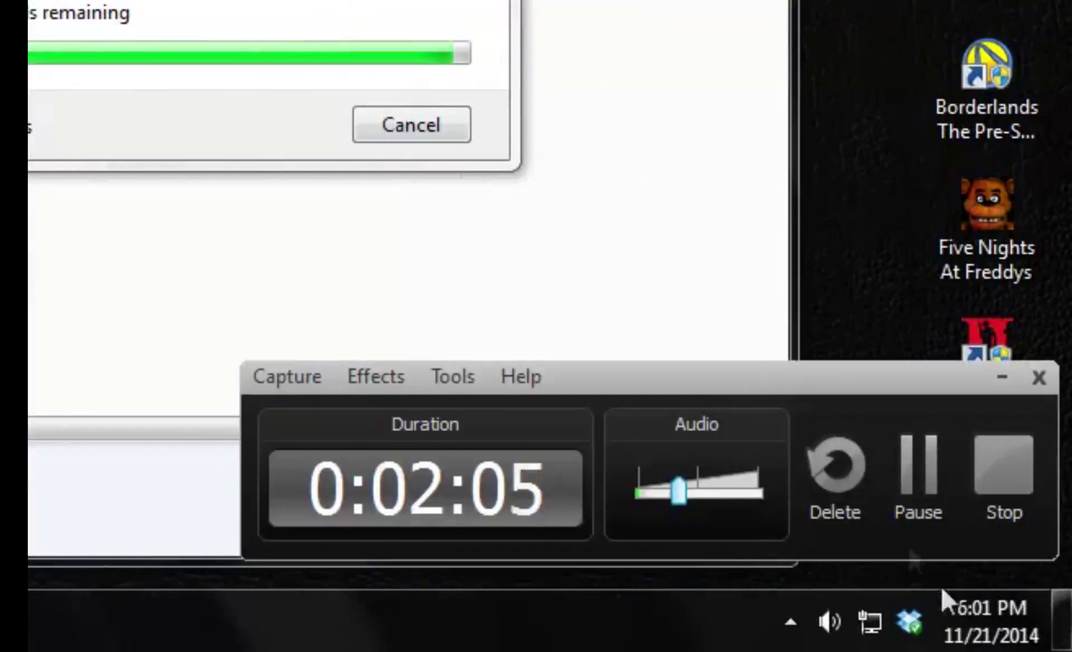
pyautogui.click(1003, 490)
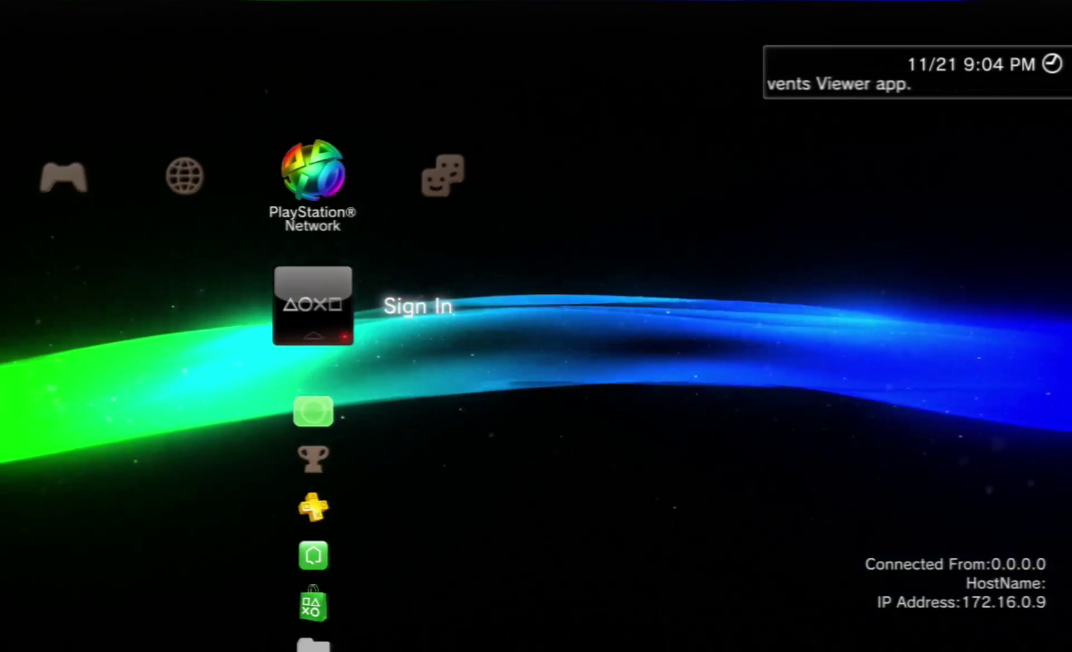
# On the PS3 home menu, navigate to Settings > System Update and open it
pyautogui.press('Left')
pyautogui.press('Left')
pyautogui.press('Left')
pyautogui.press('Left')
pyautogui.press('Left')
pyautogui.press('Left')
pyautogui.press('Left')
pyautogui.press('Left')
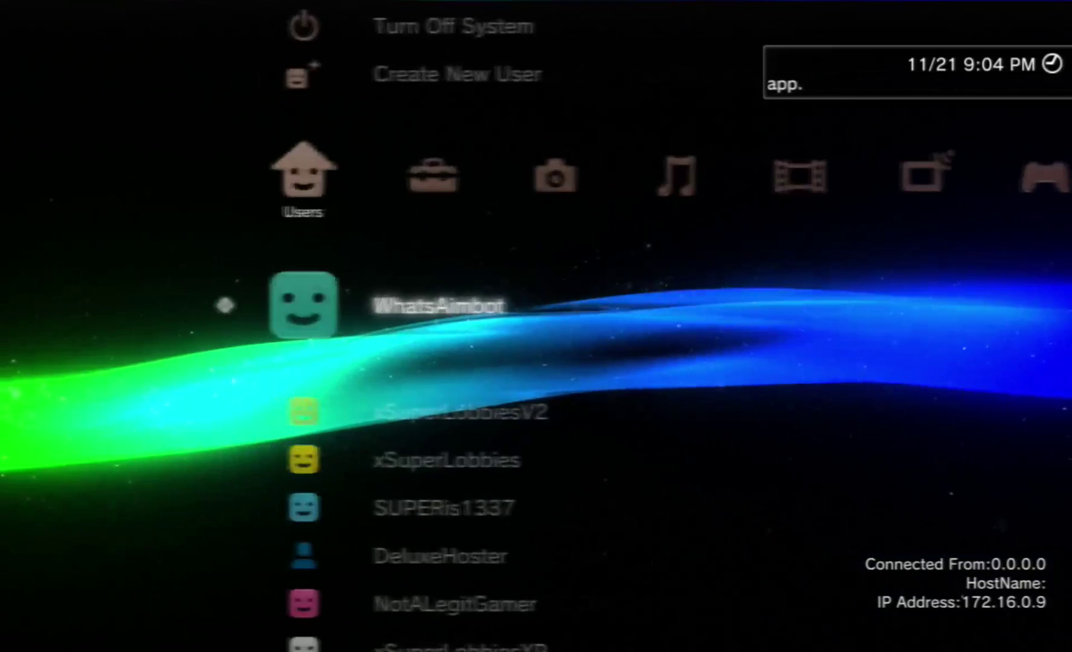
pyautogui.press('Right')
pyautogui.press('Up')
pyautogui.press('Return')
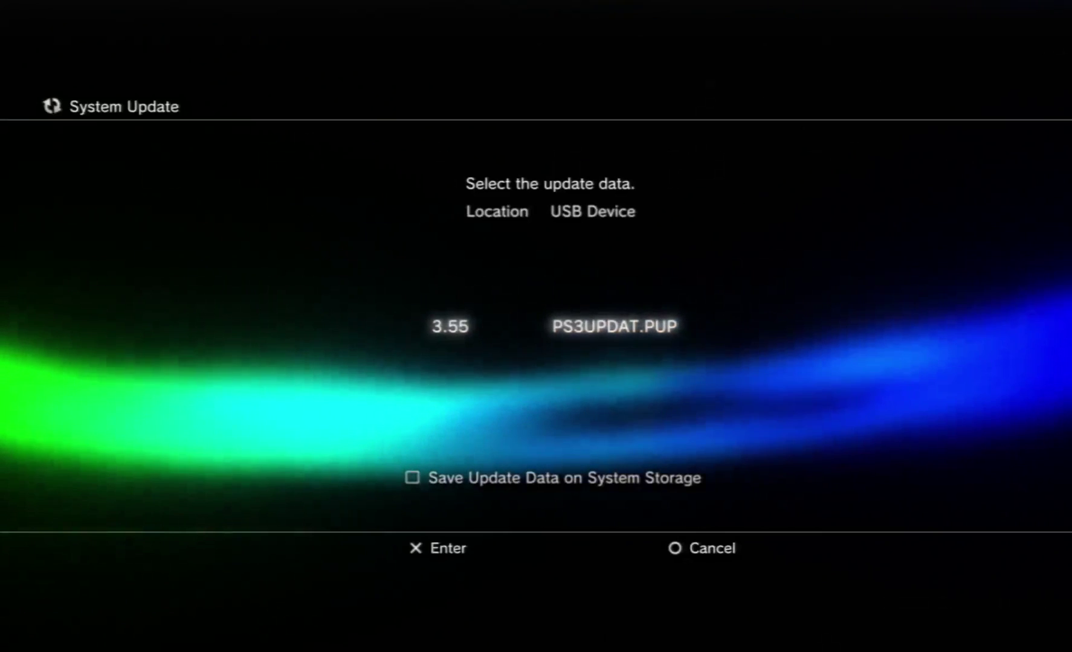
# Confirm installing the 3.55 PS3UPDAT.PUP update found on the USB device
pyautogui.press('Return')
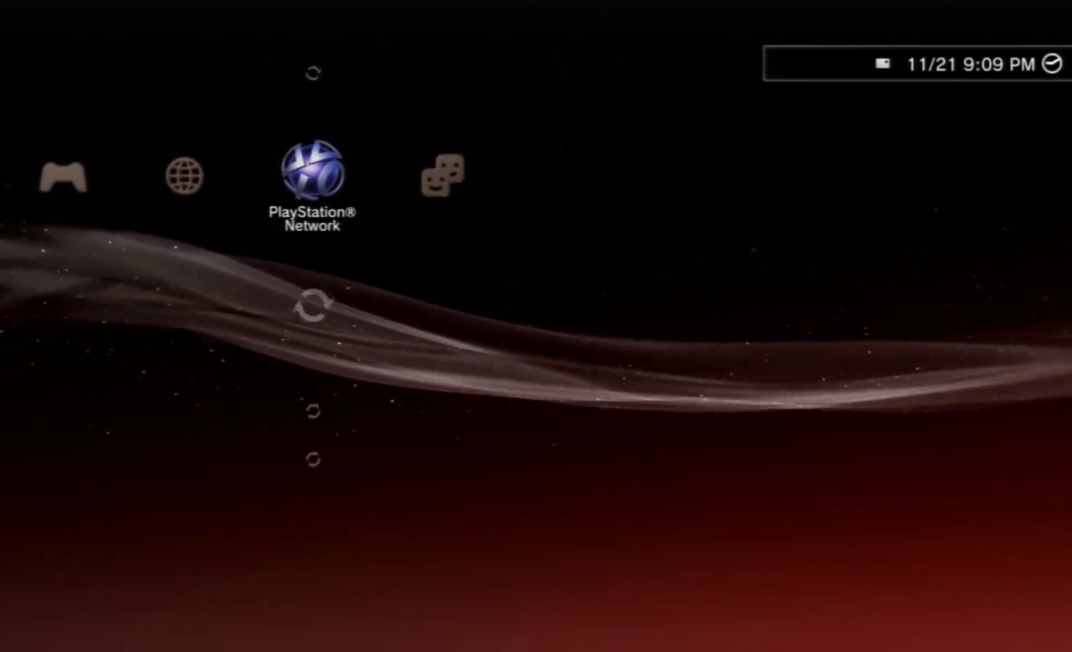
# Check System Settings > System Information shows Version 3.55, then return to the main menu
pyautogui.press('Left')
pyautogui.press('Left')
pyautogui.press('Left')
pyautogui.press('Left')
pyautogui.press('Left')
pyautogui.press('Left')
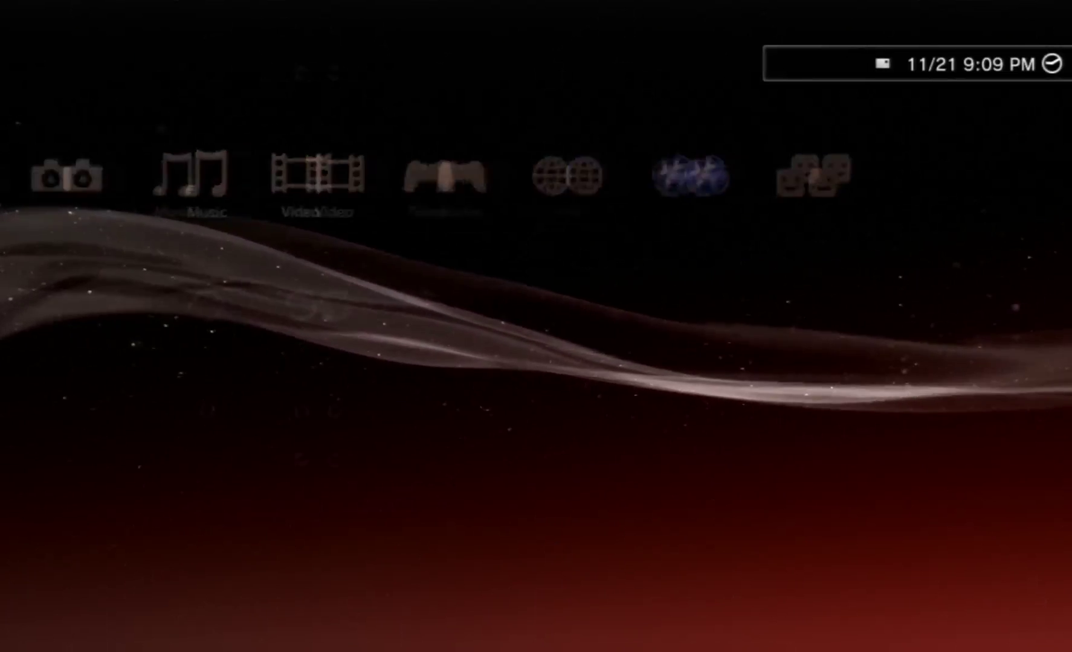
pyautogui.press('Down')
pyautogui.press('Down')
pyautogui.press('Down')
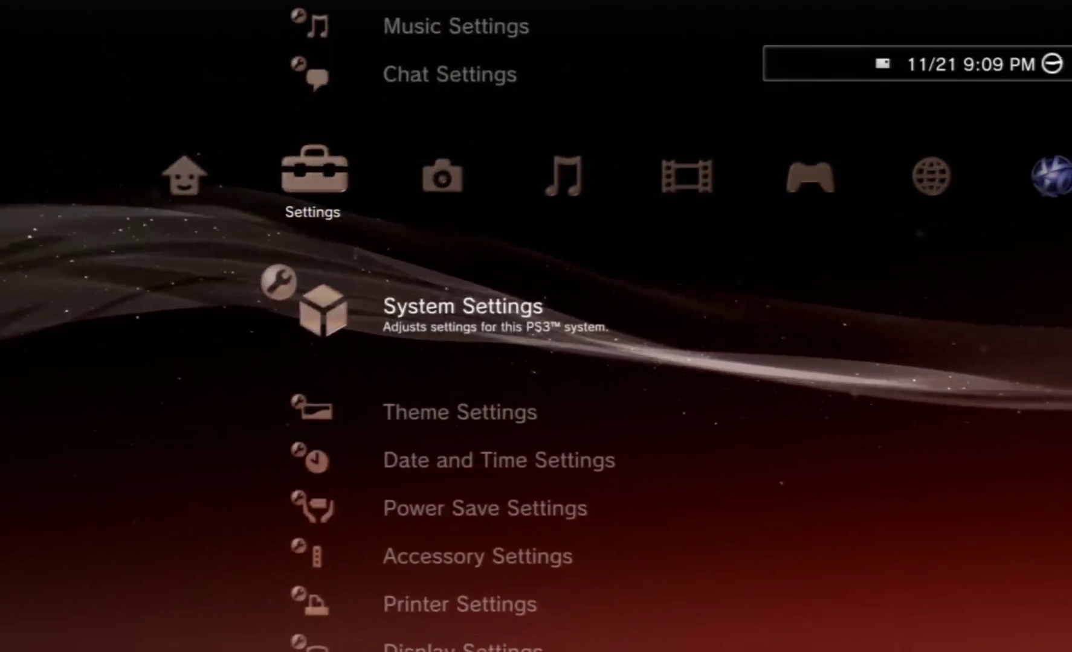
pyautogui.press('Return')
pyautogui.press('Down')
pyautogui.press('Down')
pyautogui.press('Down')
pyautogui.press('Down')
pyautogui.press('Down')
pyautogui.press('Down')
pyautogui.press('Down')
pyautogui.press('Down')
pyautogui.press('Down')
pyautogui.press('Down')
pyautogui.press('Down')
pyautogui.press('Down')
pyautogui.press('Down')
pyautogui.press('Down')
pyautogui.press('Down')
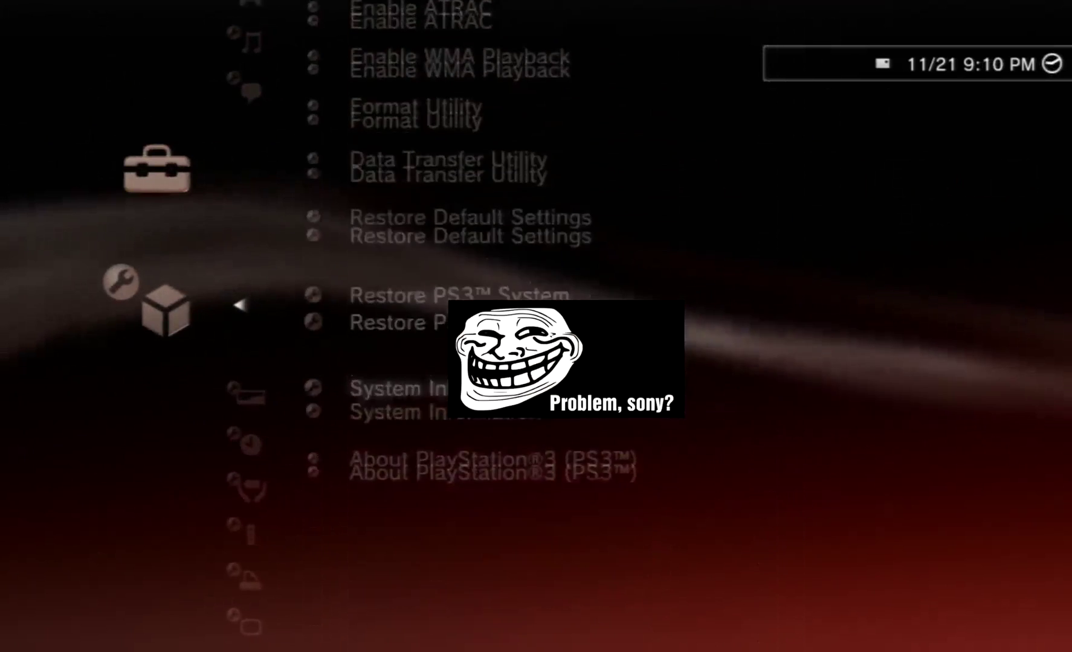
pyautogui.press('Down')
pyautogui.press('Down')
pyautogui.press('Up')
pyautogui.press('Return')
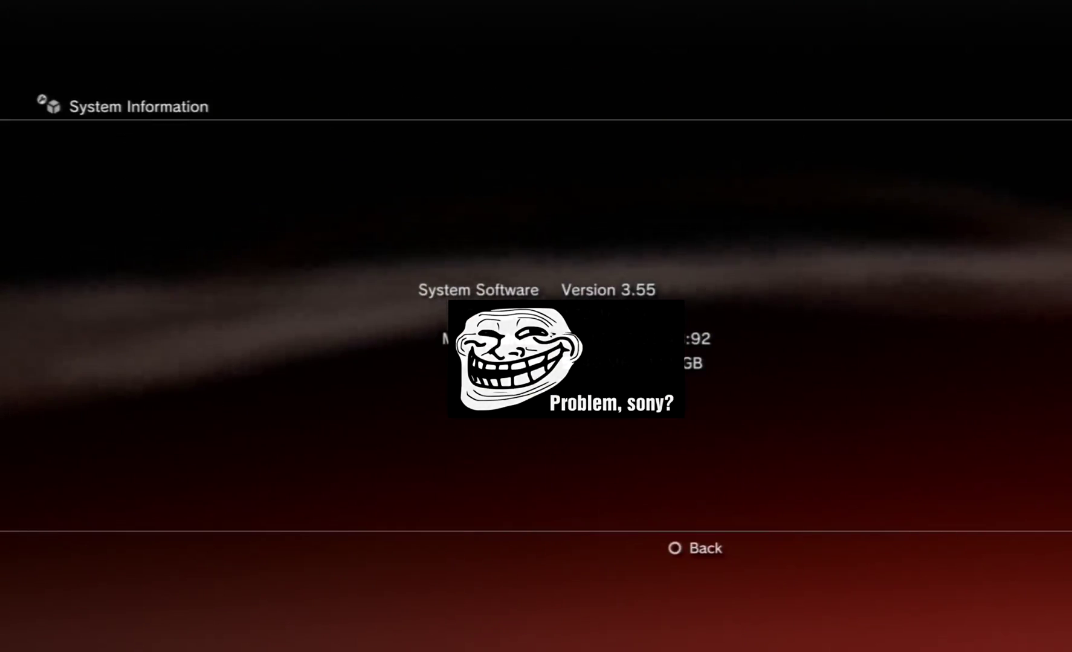
pyautogui.press('Escape')
pyautogui.press('Escape')
pyautogui.press('Right')
pyautogui.press('Right')
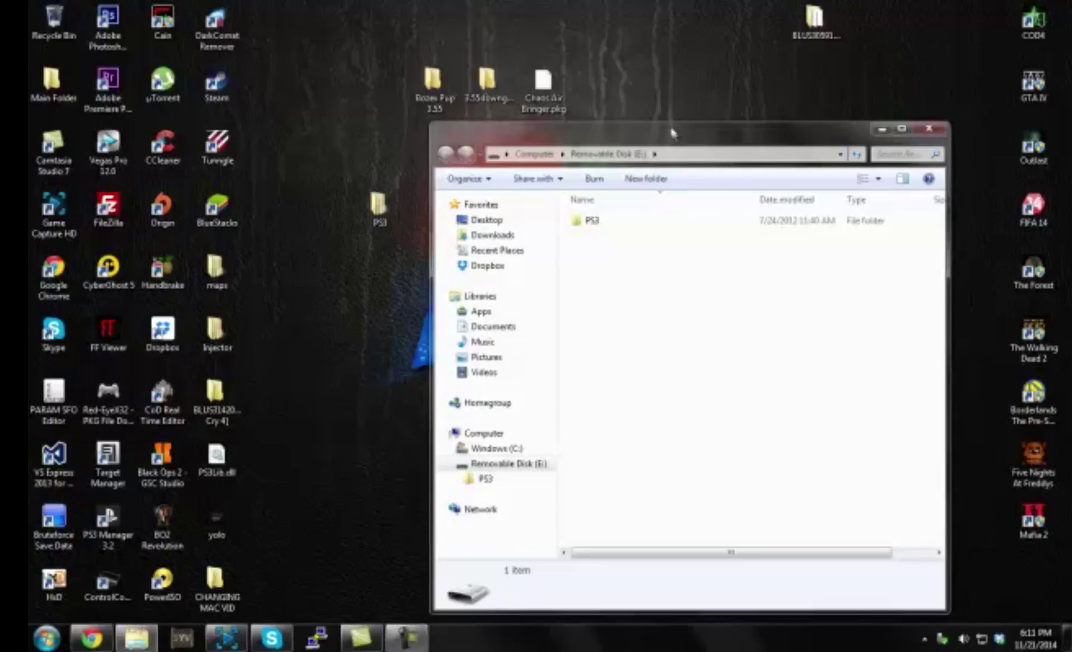
# Delete the old PS3UPDAT.PUP from Removable Disk (E:) > PS3 > UPDATE
pyautogui.moveTo(672, 131); pyautogui.dragTo(660, 101)
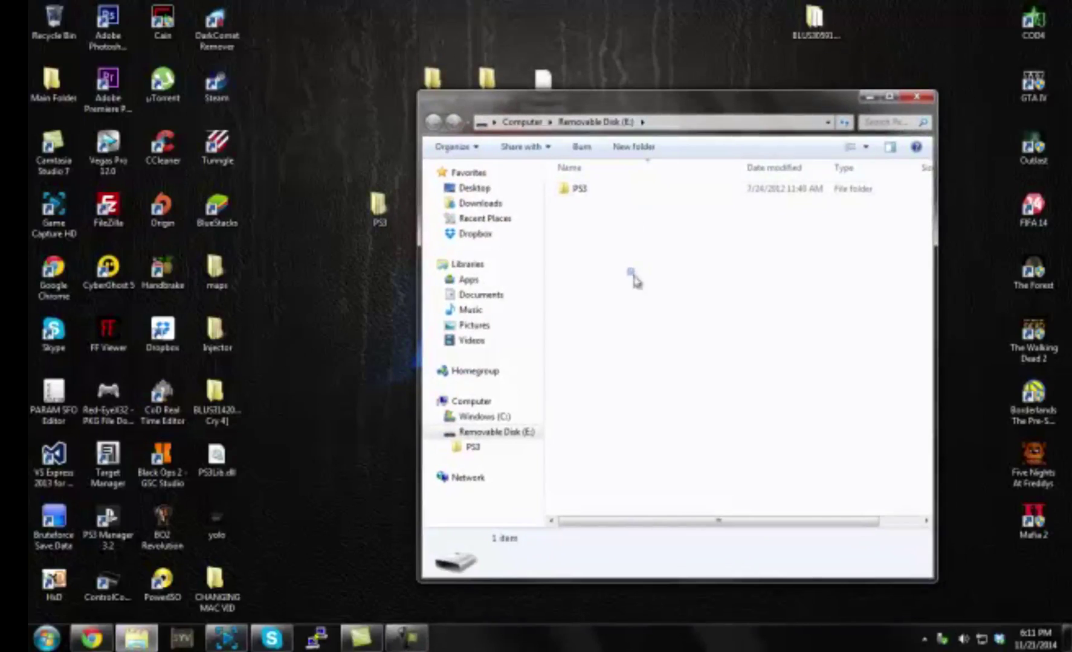
pyautogui.doubleClick(637, 191)
pyautogui.doubleClick(637, 190)
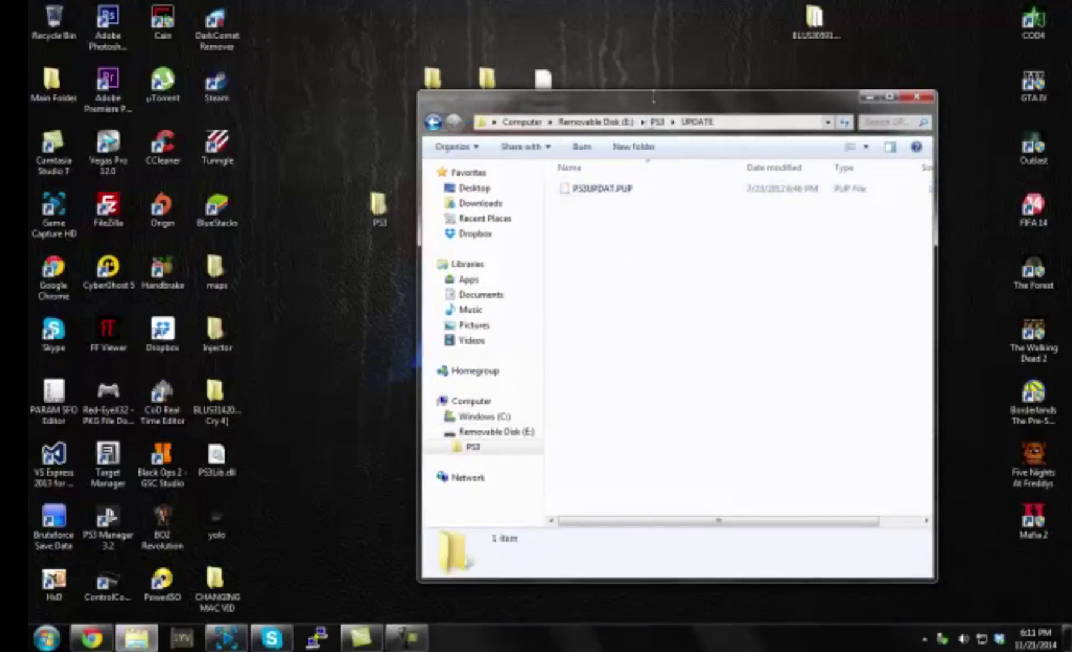
pyautogui.moveTo(656, 102); pyautogui.dragTo(1070, 248)
pyautogui.click(871, 104)
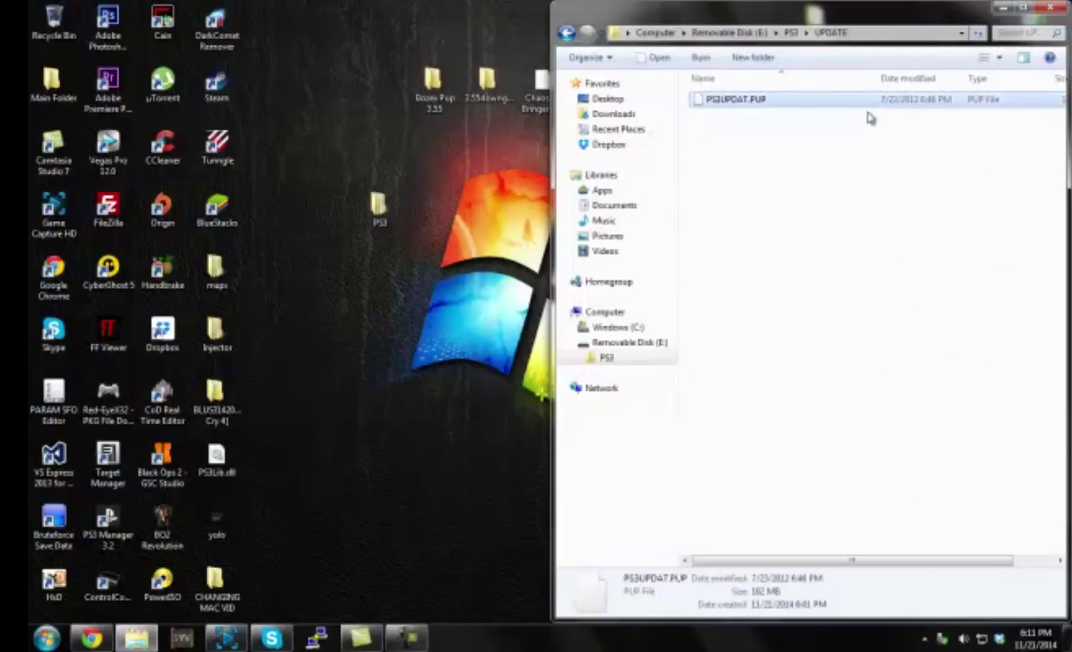
pyautogui.press('Delete')
pyautogui.press('Return')
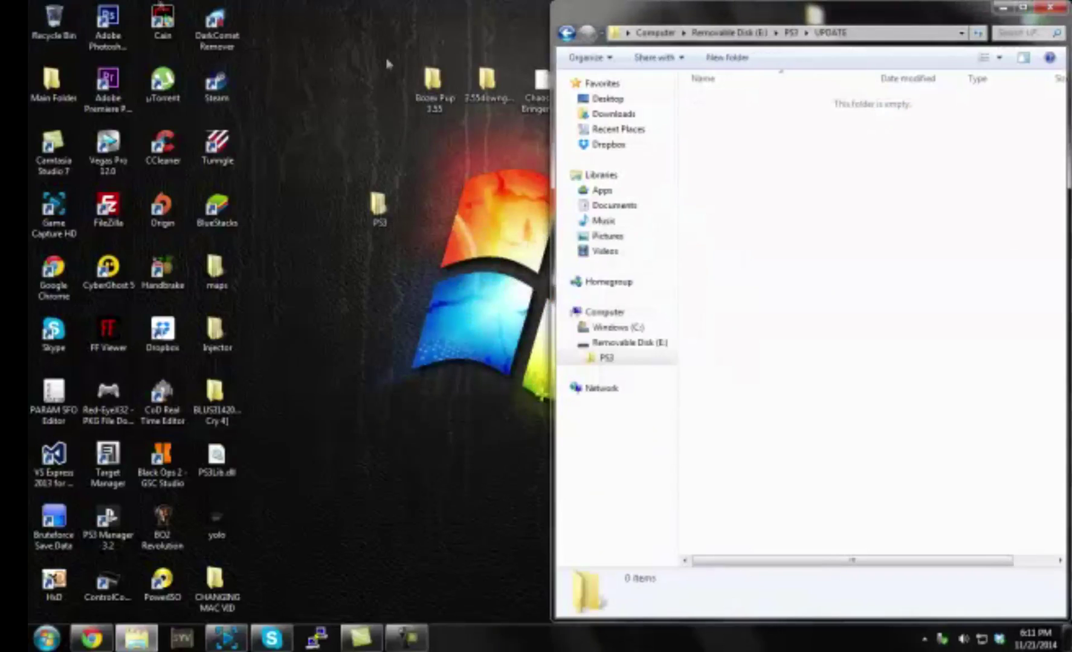
pyautogui.click(446, 97)
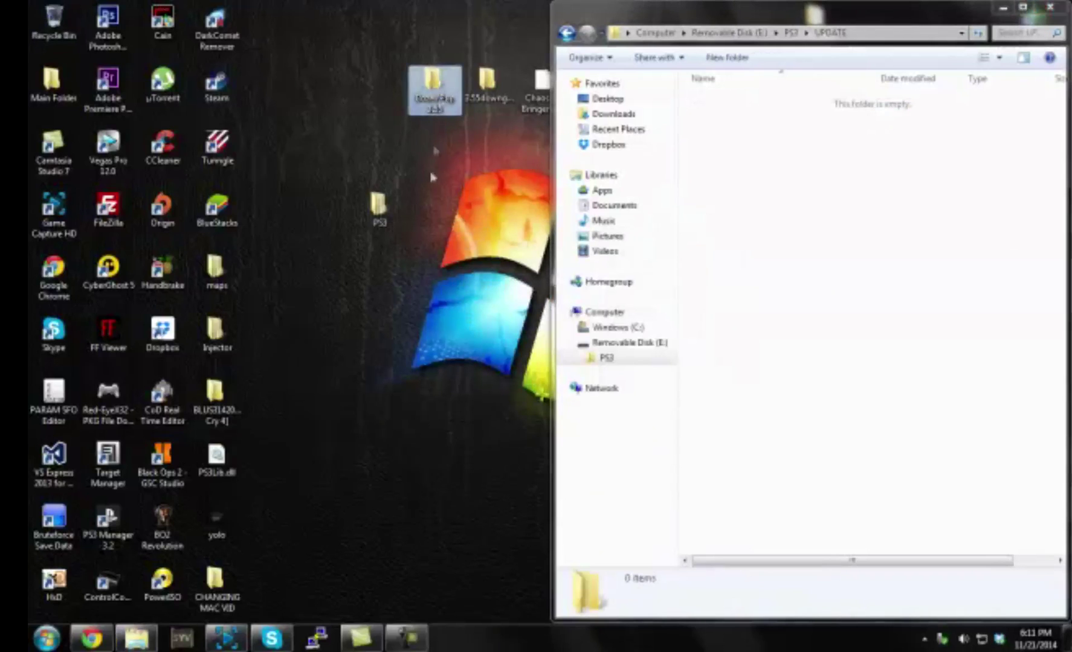
# Snap the desktop 3.55 firmware folder left and copy its 156 MB PS3UPDAT.PUP into UPDATE
pyautogui.doubleClick(417, 109)
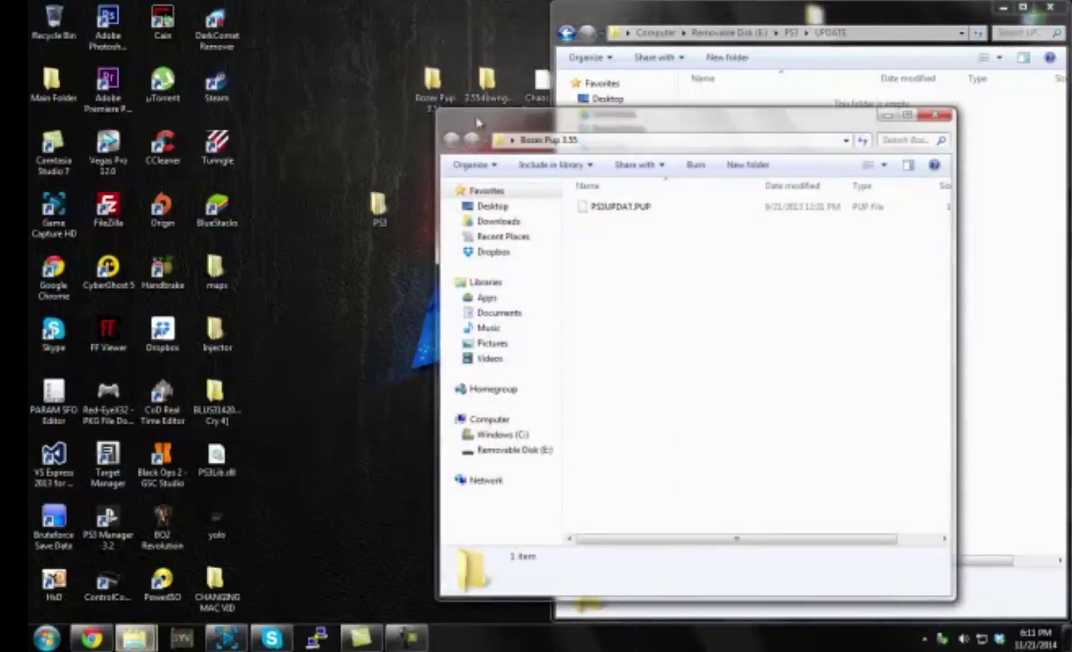
pyautogui.moveTo(517, 115); pyautogui.dragTo(28, 130)
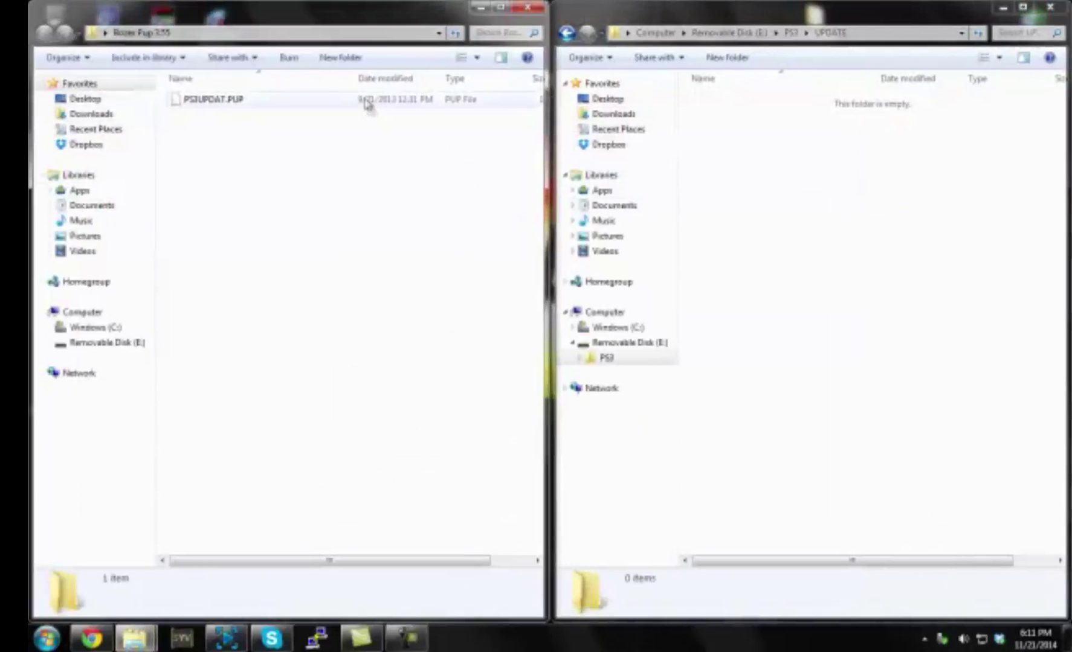
pyautogui.click(273, 101)
pyautogui.click(315, 182)
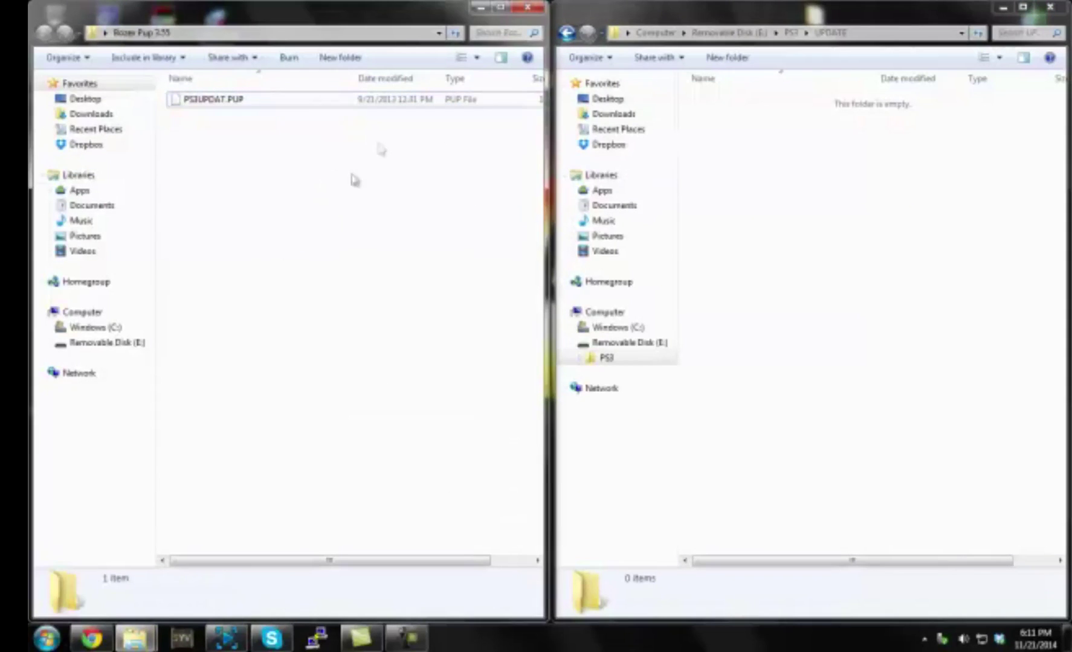
pyautogui.click(280, 101)
pyautogui.click(278, 86)
pyautogui.click(246, 107)
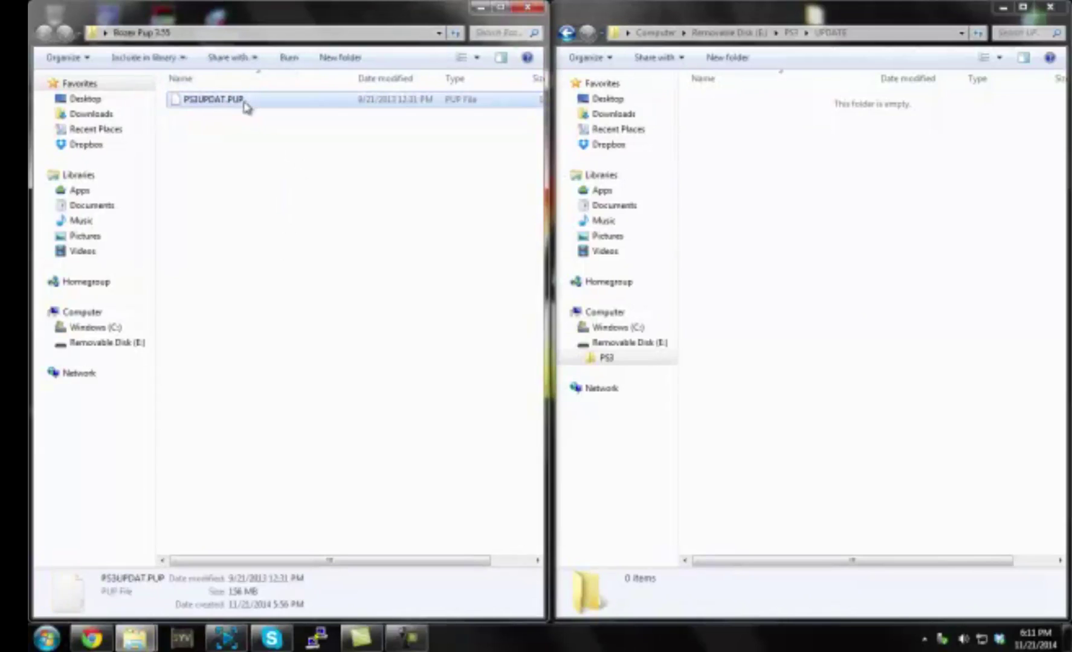
pyautogui.moveTo(228, 104); pyautogui.dragTo(738, 551)
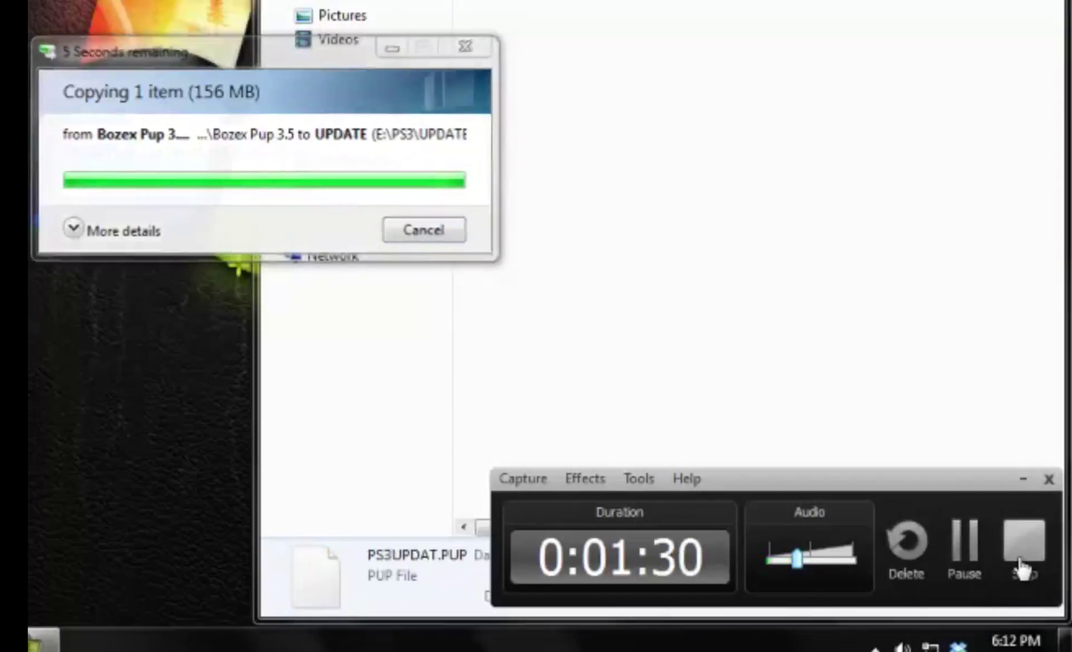
pyautogui.click(1021, 568)
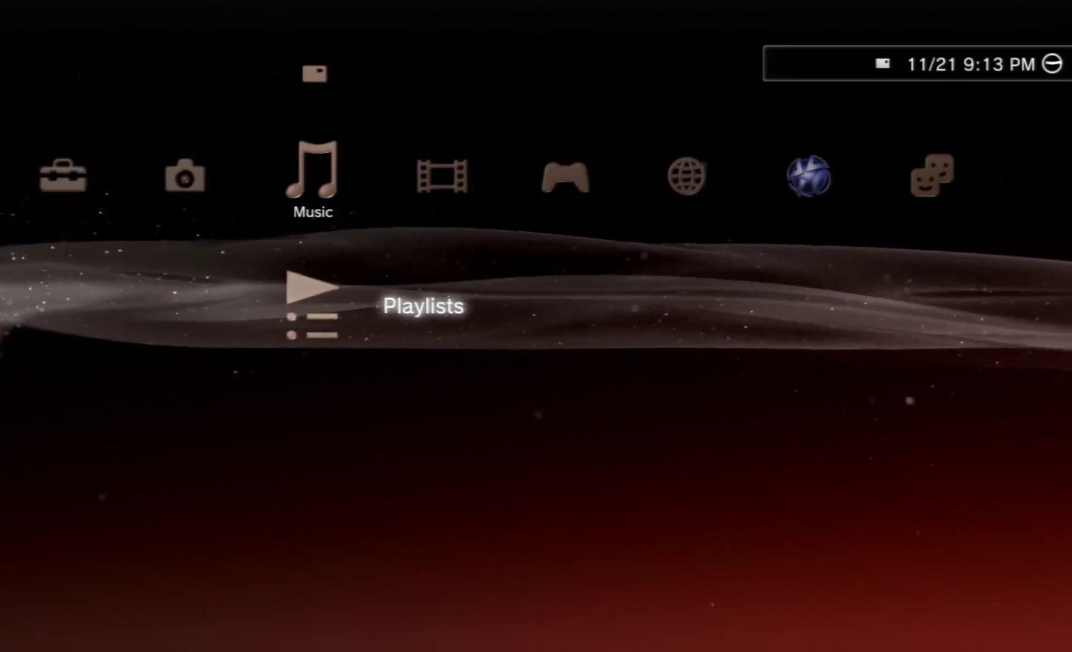
# Go to Settings > System Update and start Update via Storage Media, retrying once
pyautogui.press('Left')
pyautogui.press('Left')
pyautogui.press('Up')
pyautogui.press('Up')
pyautogui.press('Up')
pyautogui.press('Up')
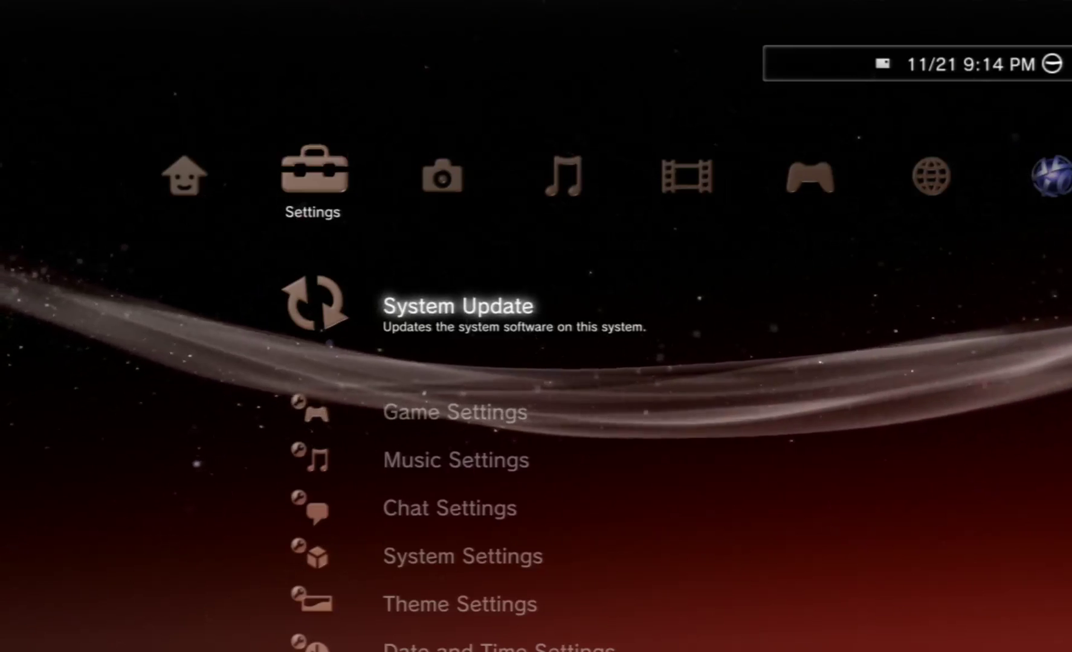
pyautogui.press('Return')
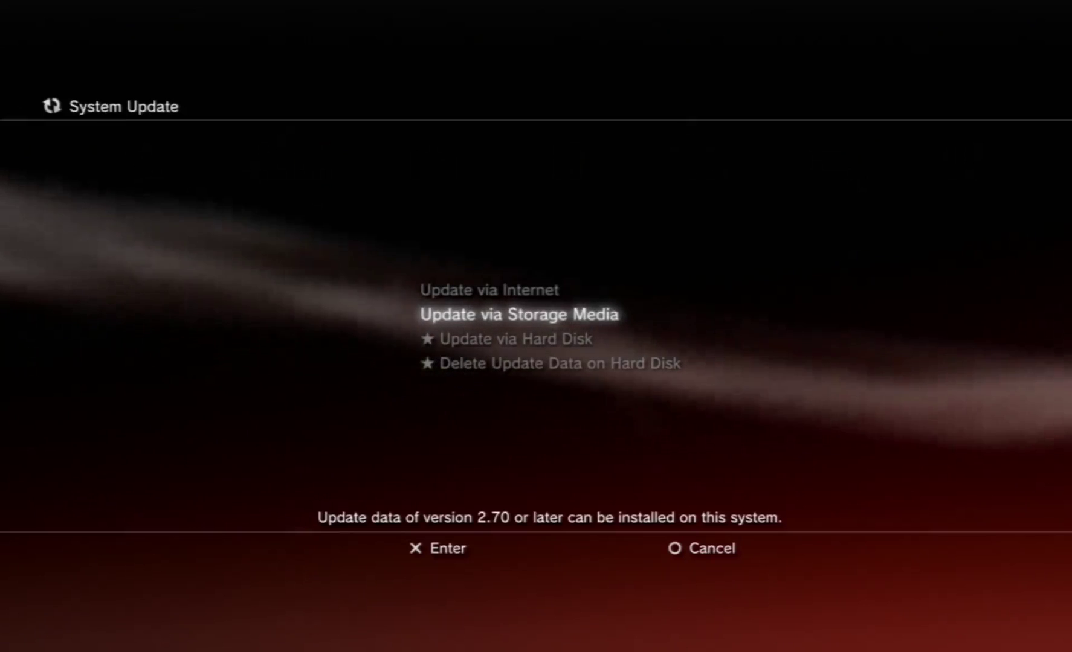
pyautogui.press('Return')
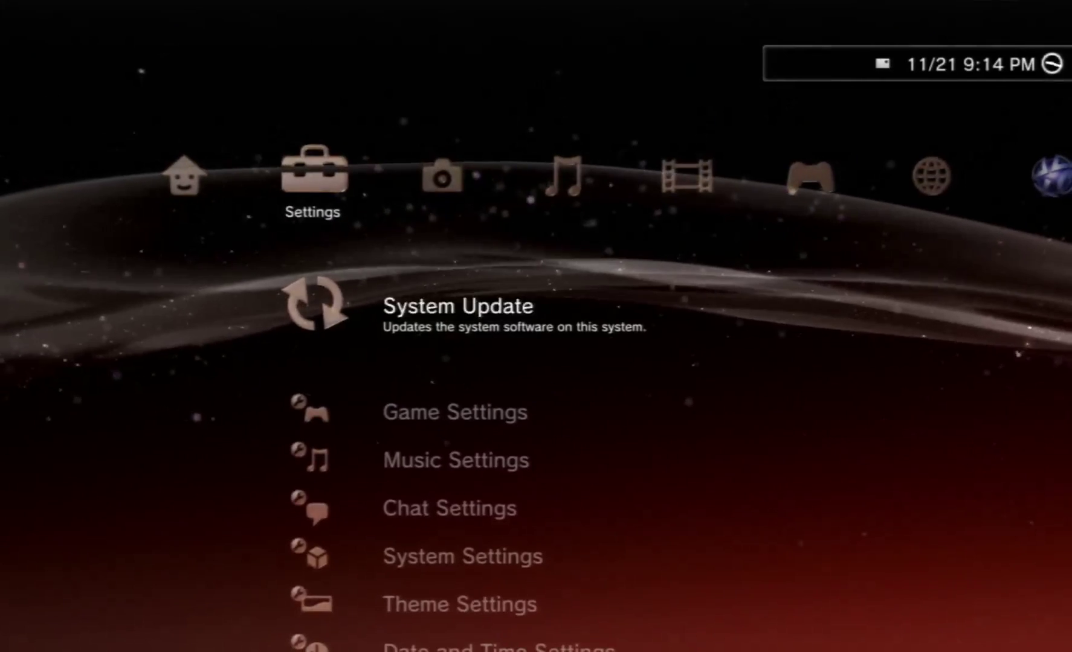
pyautogui.press('Return')
pyautogui.press('Return')
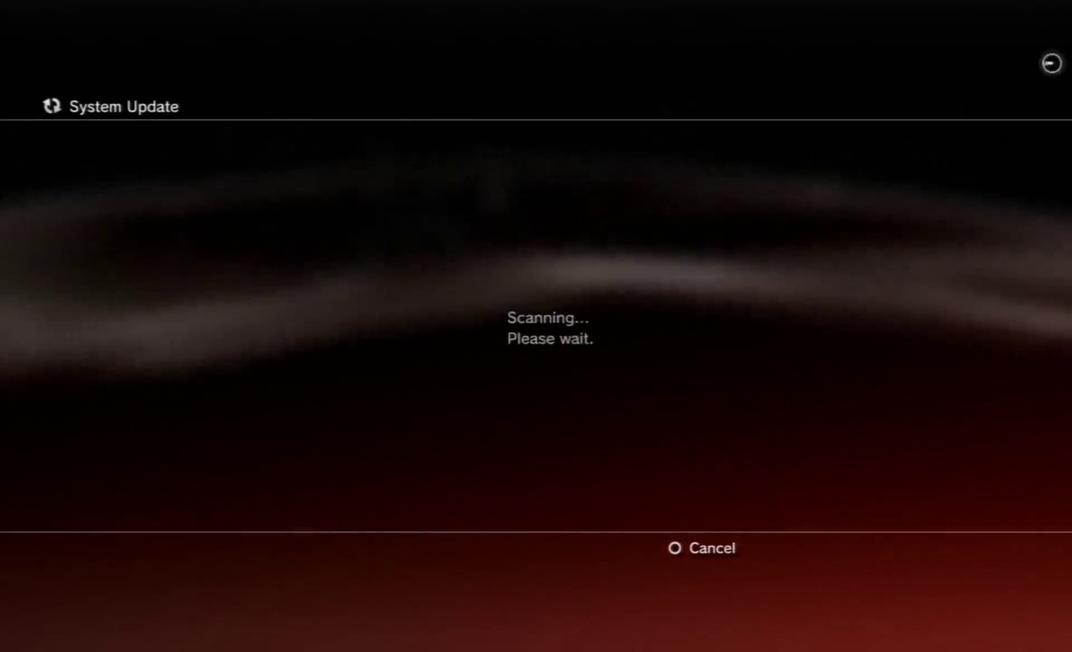
pyautogui.press('Return')
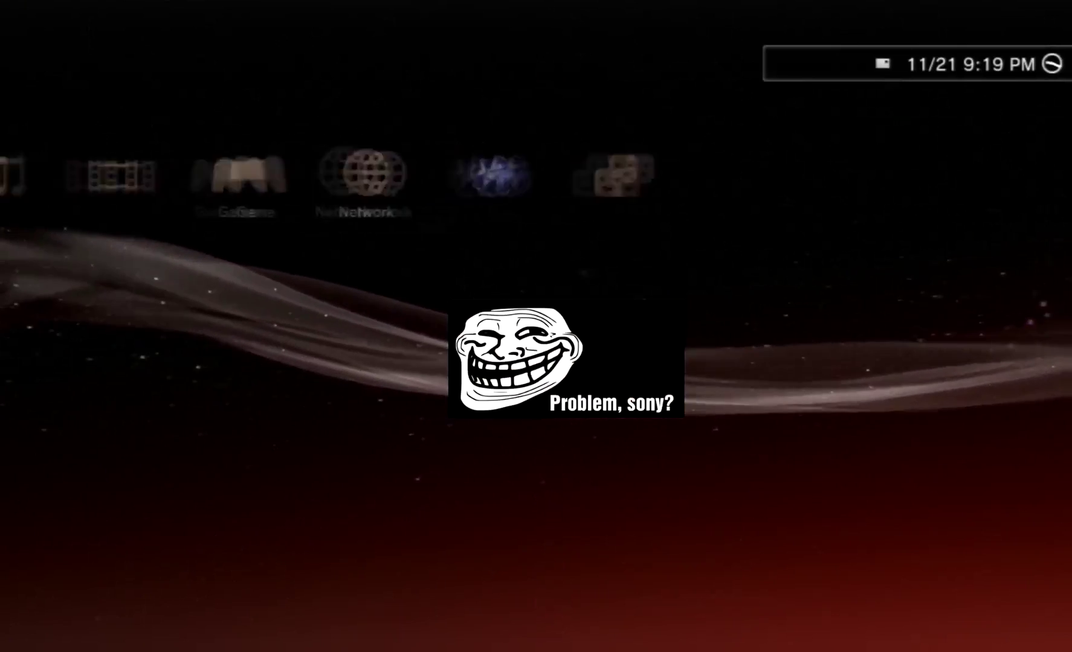
# Open System Settings > System Information to verify Version 3.55 and the MAC address, then exit
pyautogui.press('Down')
pyautogui.press('Down')
pyautogui.press('Down')
pyautogui.press('Down')
pyautogui.press('Down')
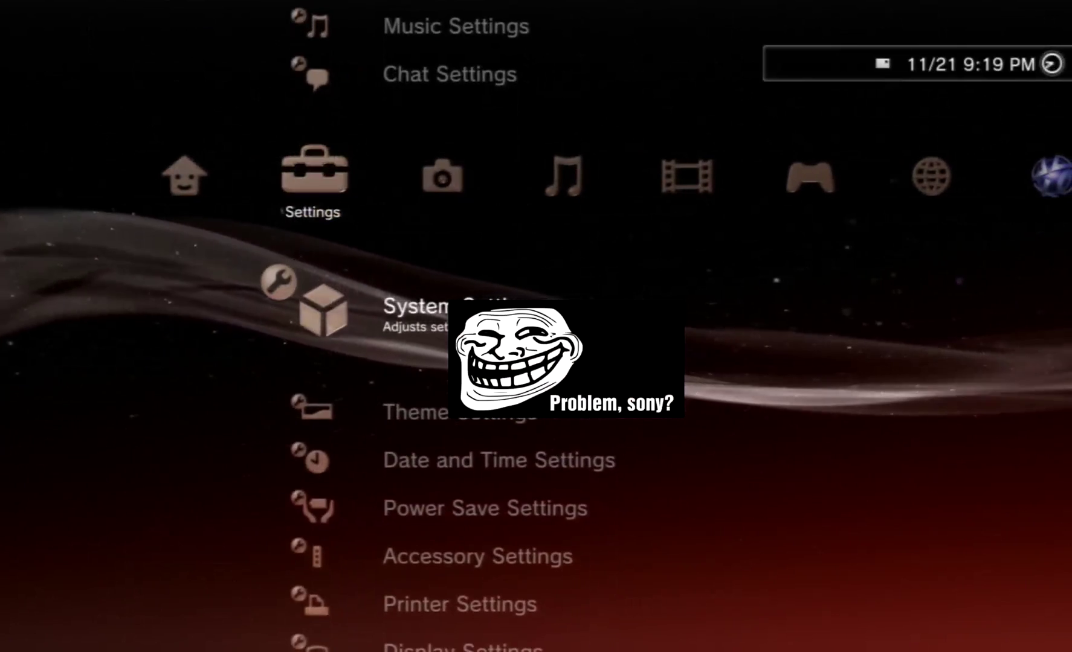
pyautogui.press('Return')
pyautogui.press('Down')
pyautogui.press('Down')
pyautogui.press('Down')
pyautogui.press('Down')
pyautogui.press('Down')
pyautogui.press('Down')
pyautogui.press('Down')
pyautogui.press('Down')
pyautogui.press('Down')
pyautogui.press('Down')
pyautogui.press('Down')
pyautogui.press('Down')
pyautogui.press('Down')
pyautogui.press('Down')
pyautogui.press('Down')
pyautogui.press('Down')
pyautogui.press('Down')
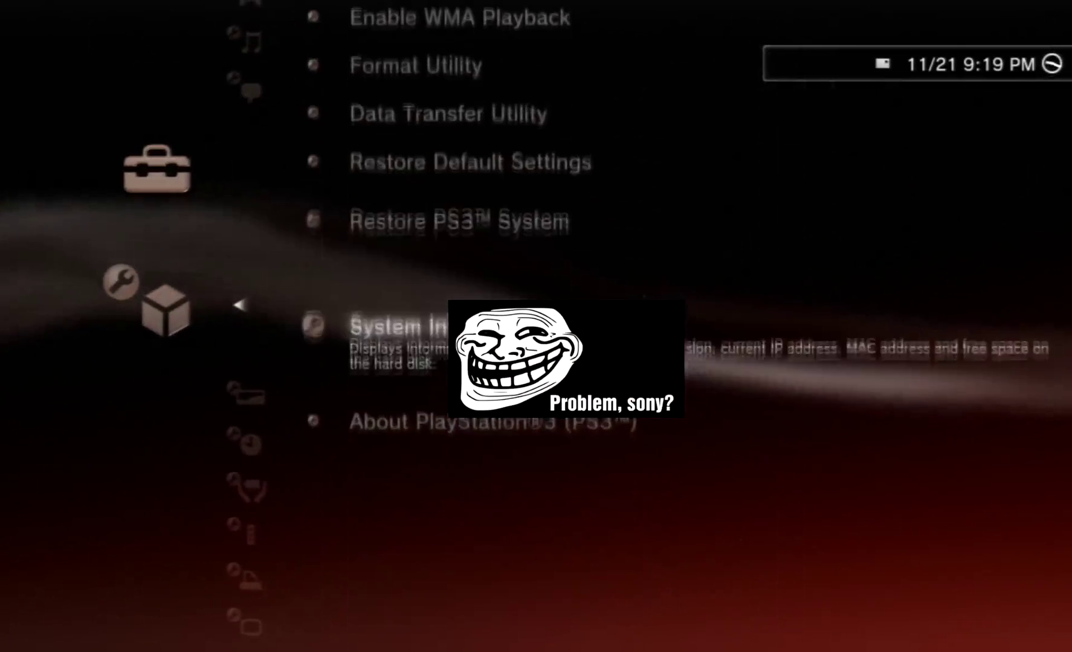
pyautogui.press('Return')
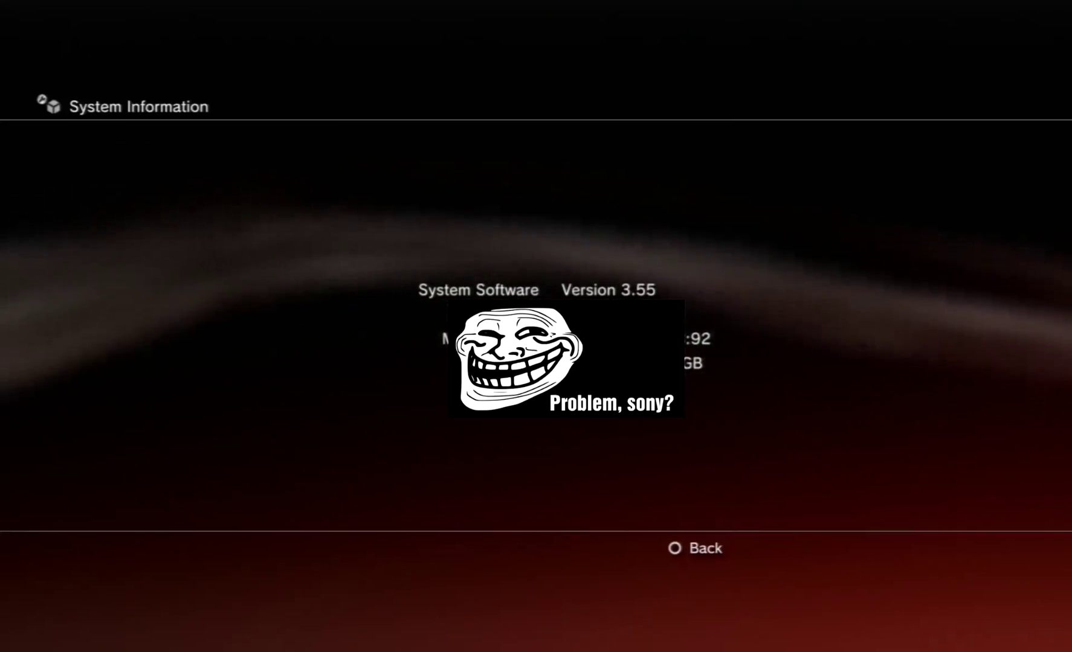
pyautogui.press('Escape')
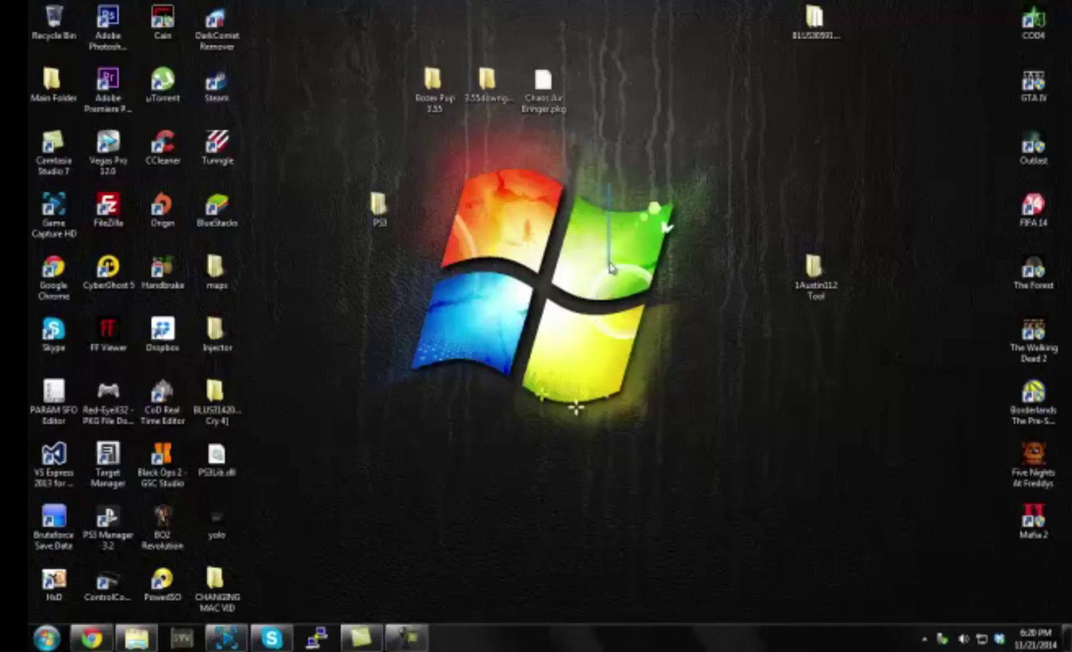
pyautogui.moveTo(609, 268); pyautogui.dragTo(589, 457)
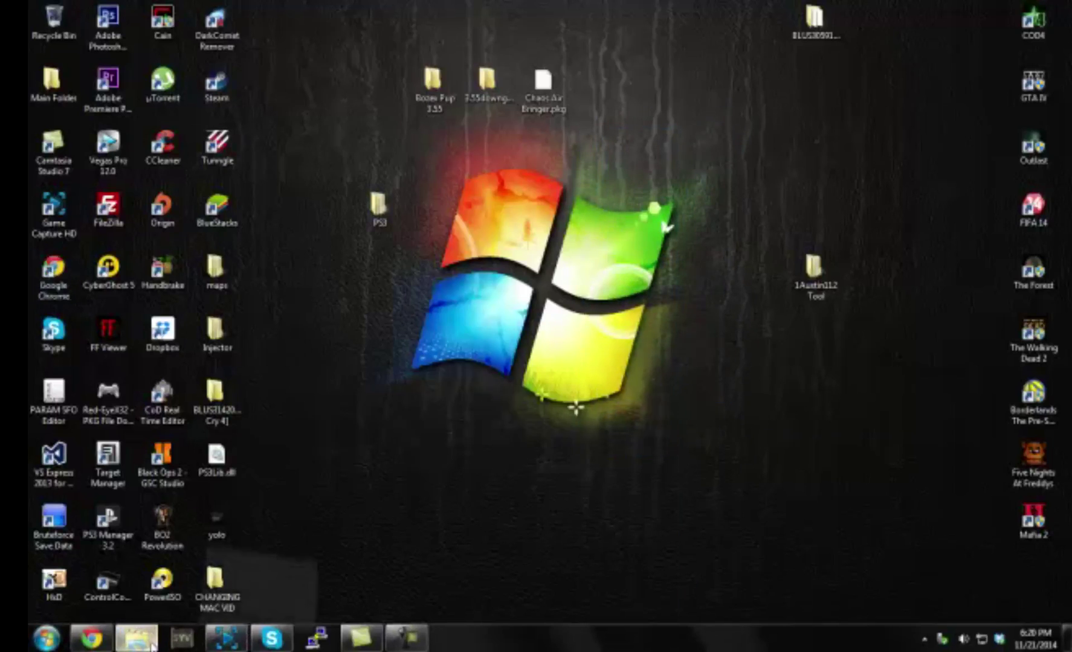
# Copy Chaos Air Bringer.pkg from the desktop onto Removable Disk (E:)
pyautogui.click(144, 639)
pyautogui.moveTo(828, 144); pyautogui.dragTo(794, 181)
pyautogui.moveTo(544, 92); pyautogui.dragTo(727, 337)
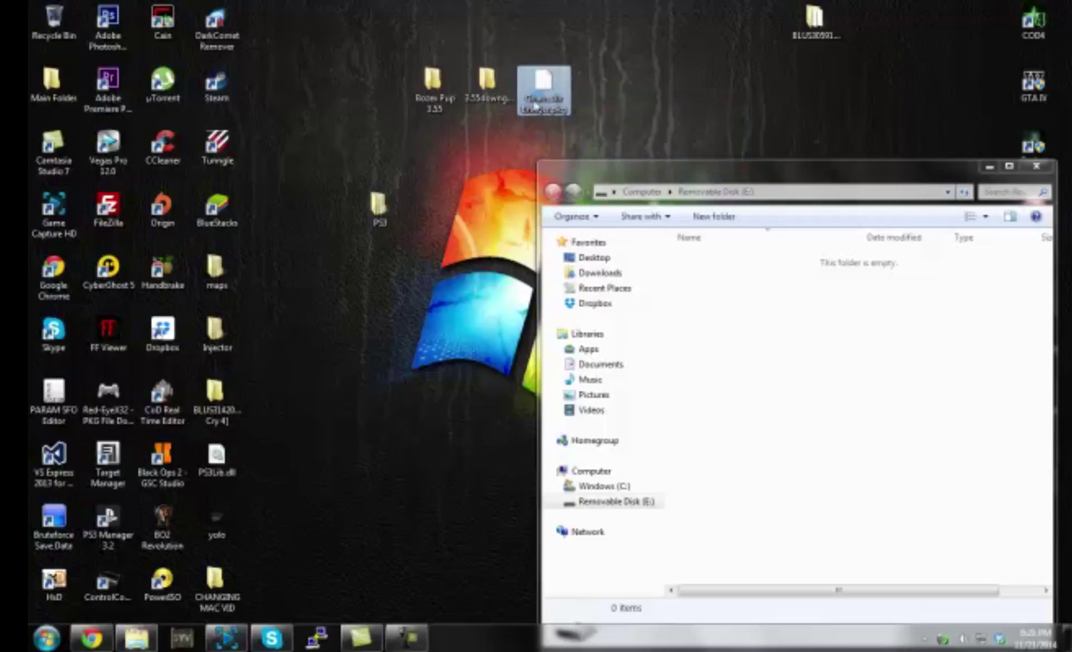
pyautogui.moveTo(535, 105); pyautogui.dragTo(725, 362)
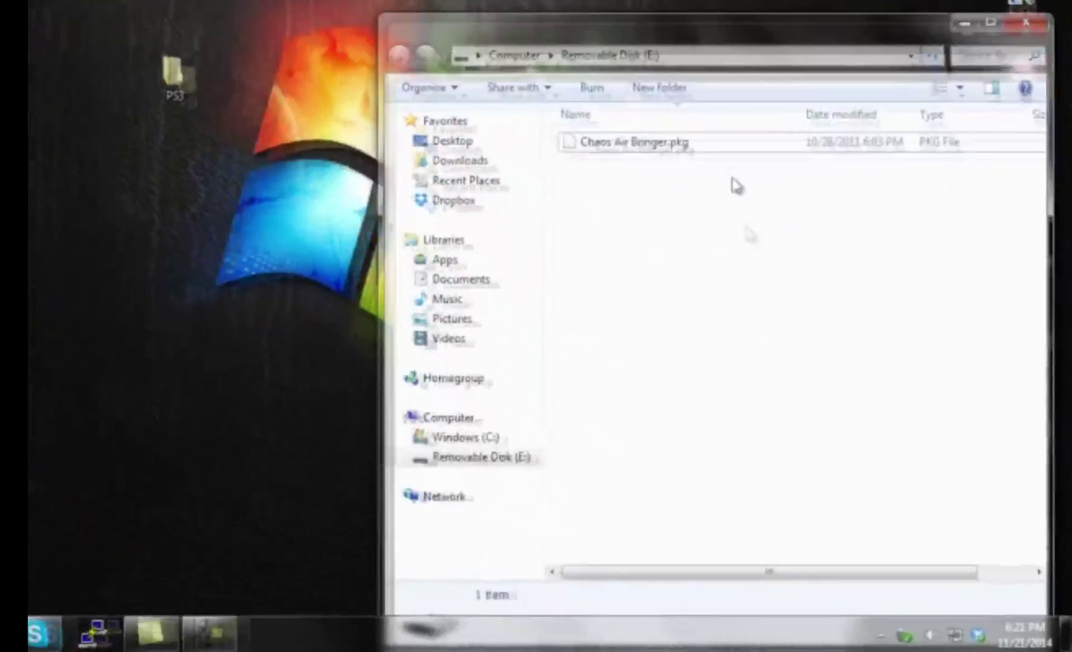
pyautogui.moveTo(786, 336); pyautogui.dragTo(899, 372)
pyautogui.moveTo(863, 401); pyautogui.dragTo(760, 273)
pyautogui.moveTo(677, 279)
pyautogui.mouseDown()
pyautogui.moveTo(646, 227)
pyautogui.moveTo(652, 235)
pyautogui.mouseUp()
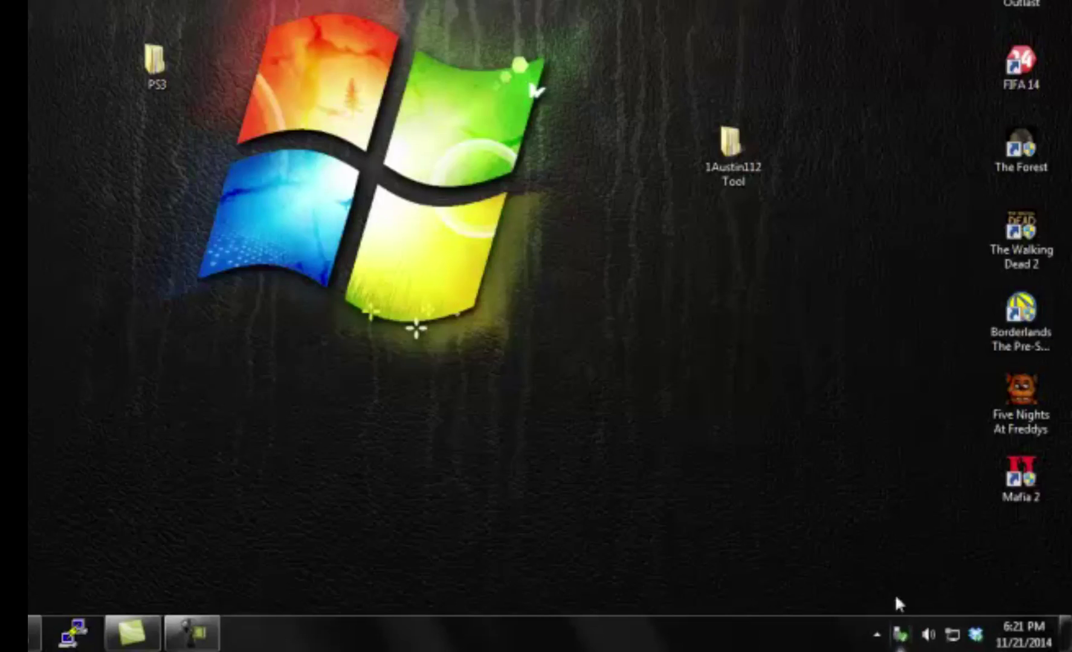
# Safely eject the USB Flash Disk and dismiss the Safe To Remove Hardware notice
pyautogui.click(900, 634)
pyautogui.click(900, 594)
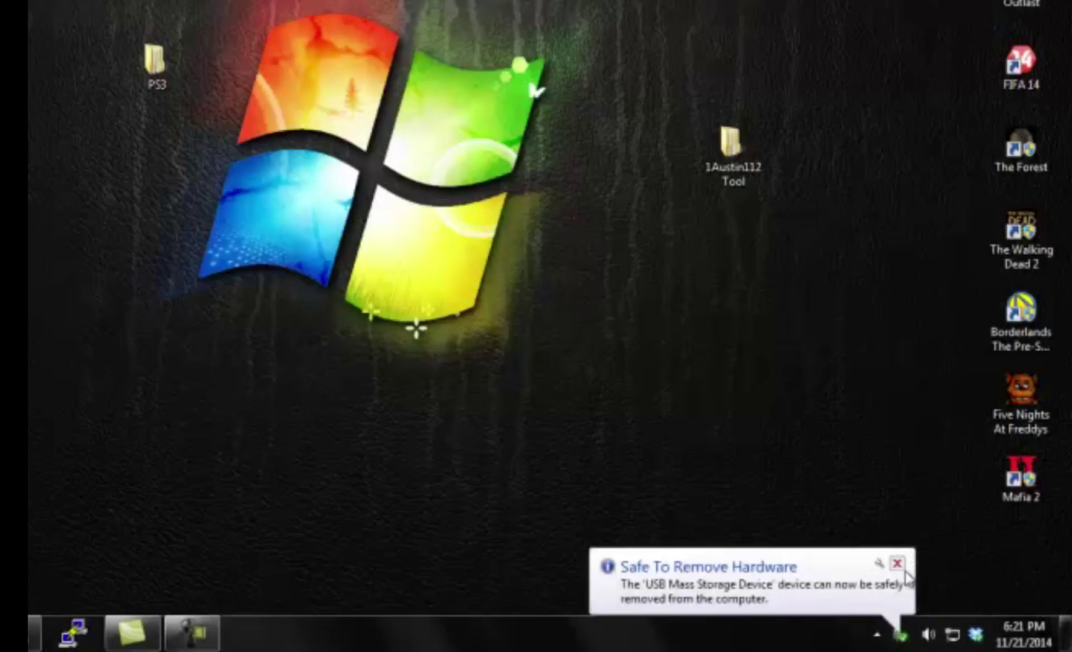
pyautogui.click(896, 563)
pyautogui.click(192, 633)
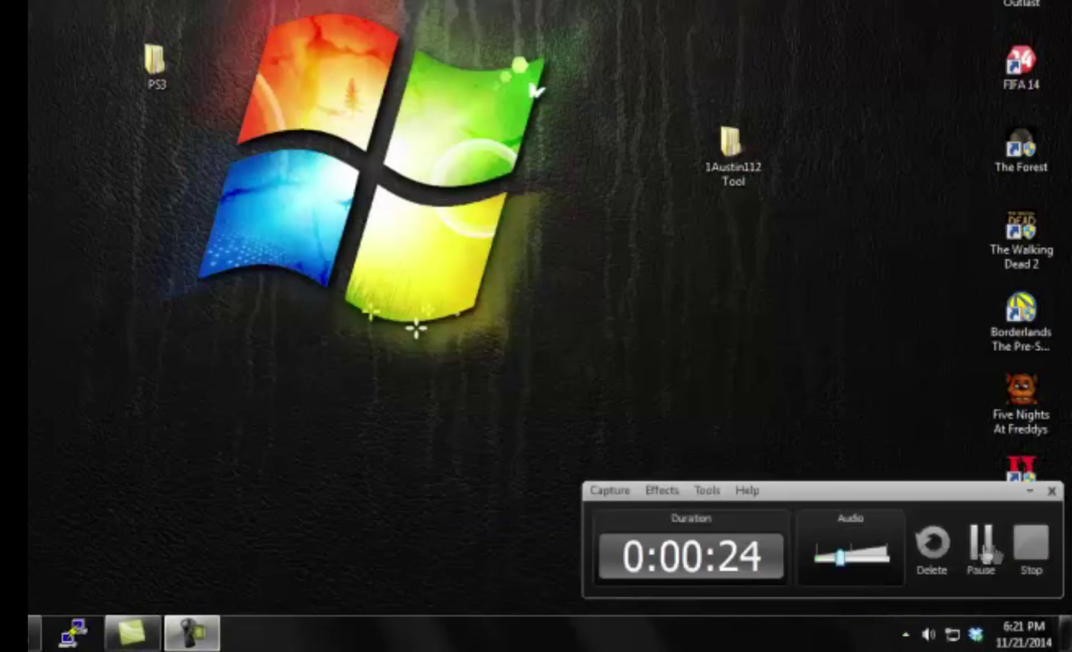
pyautogui.click(1030, 541)
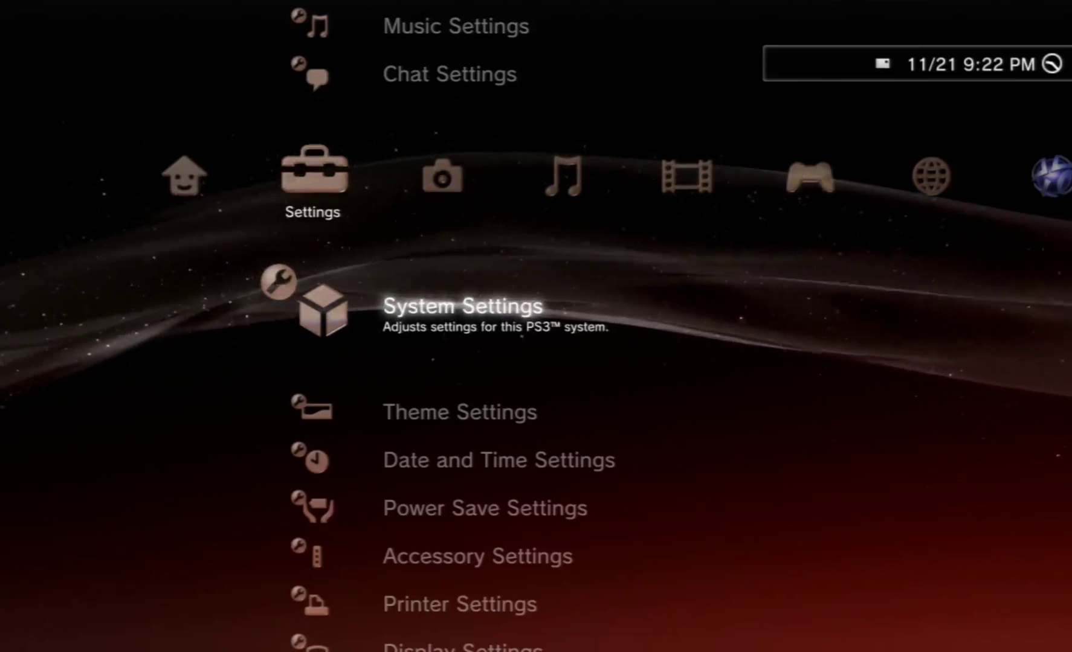
# Install Chaos Air Bringer.pkg via Game > Install Package Files, then highlight the new Chaos Air Bringer entry
pyautogui.press('Right')
pyautogui.press('Right')
pyautogui.press('Right')
pyautogui.press('Right')
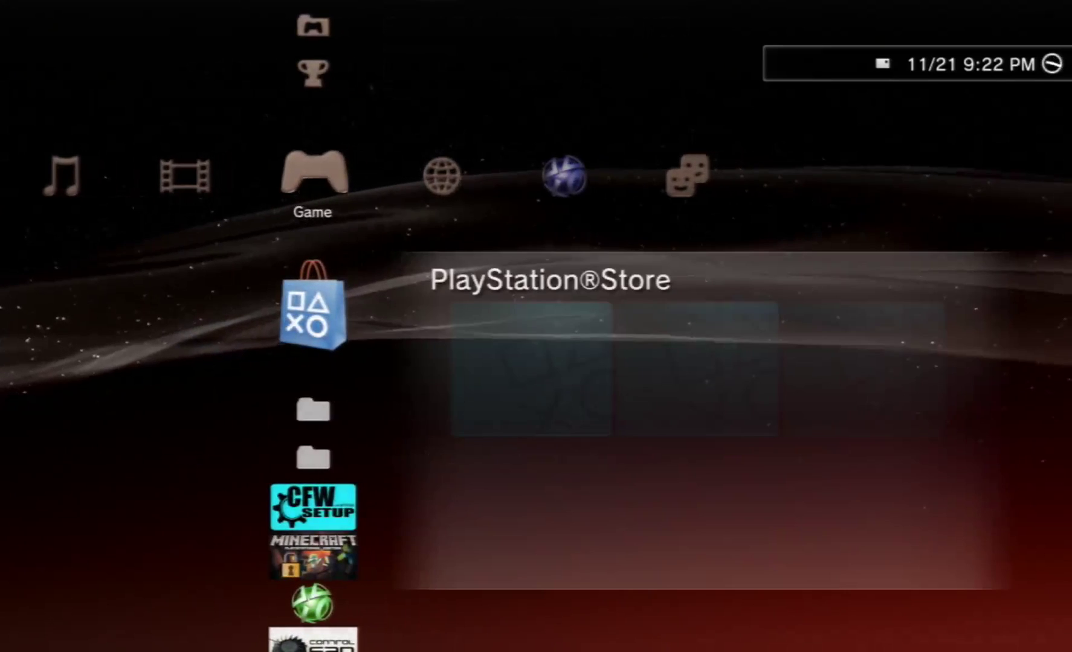
pyautogui.press('Down')
pyautogui.press('Down')
pyautogui.press('Return')
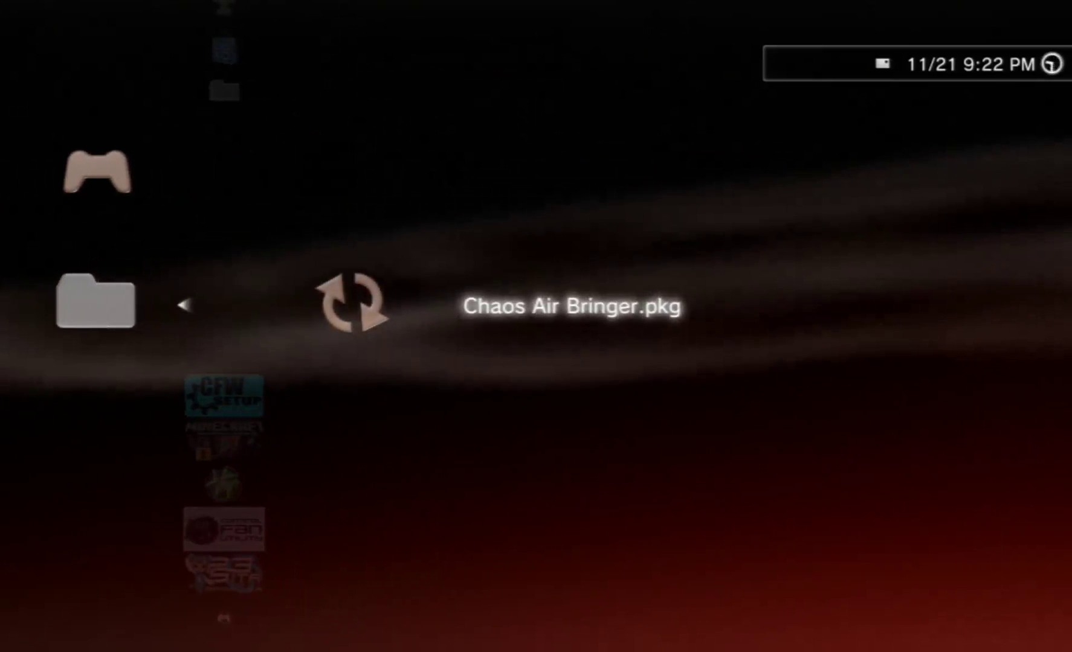
pyautogui.press('Return')
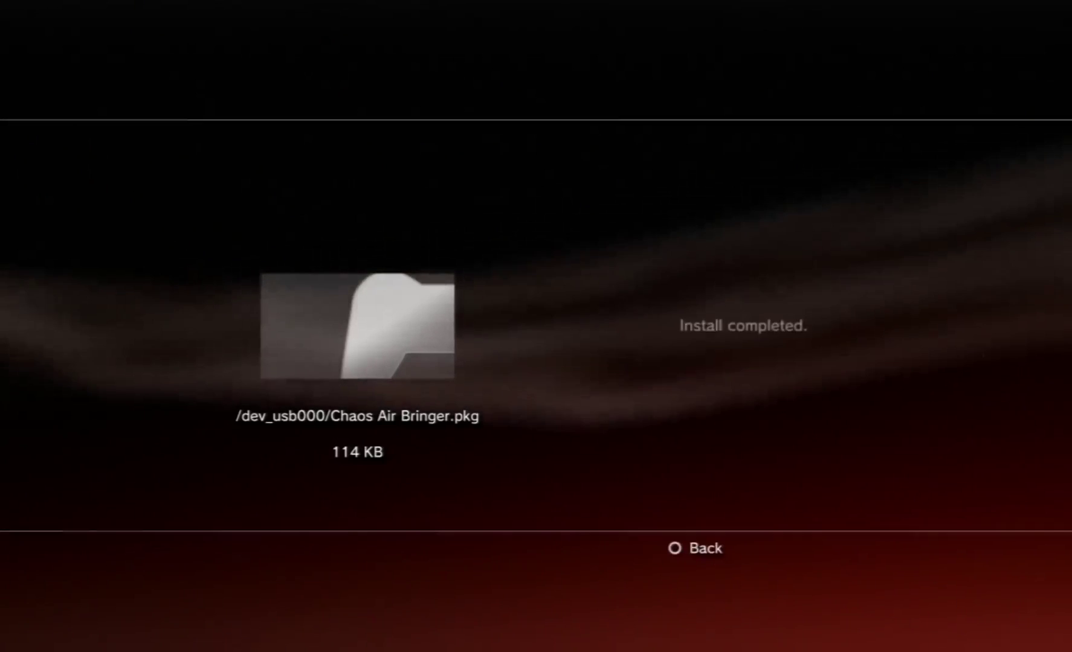
pyautogui.press('Escape')
pyautogui.press('Down')
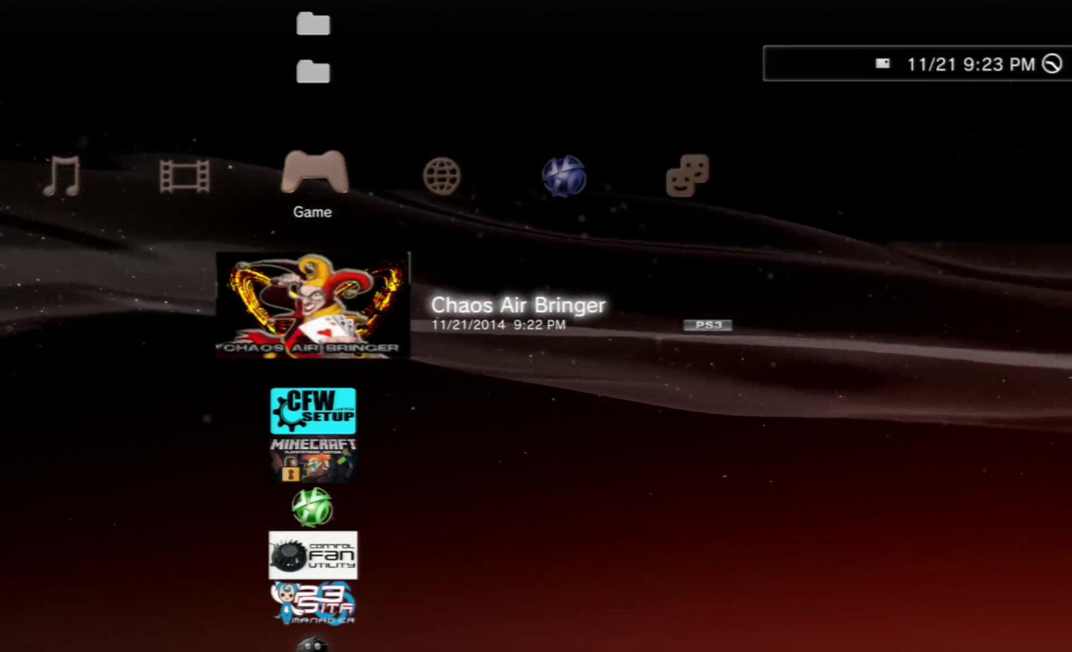
# Launch Chaos Air Bringer from the Game column and let it run
pyautogui.press('Return')
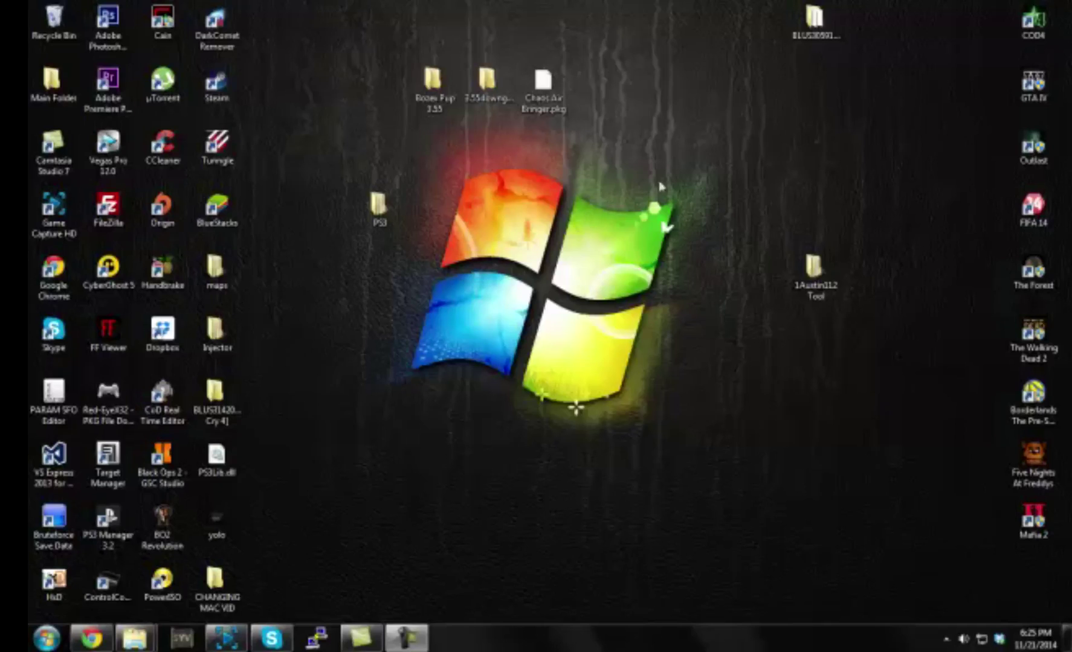
pyautogui.moveTo(713, 160); pyautogui.dragTo(670, 516)
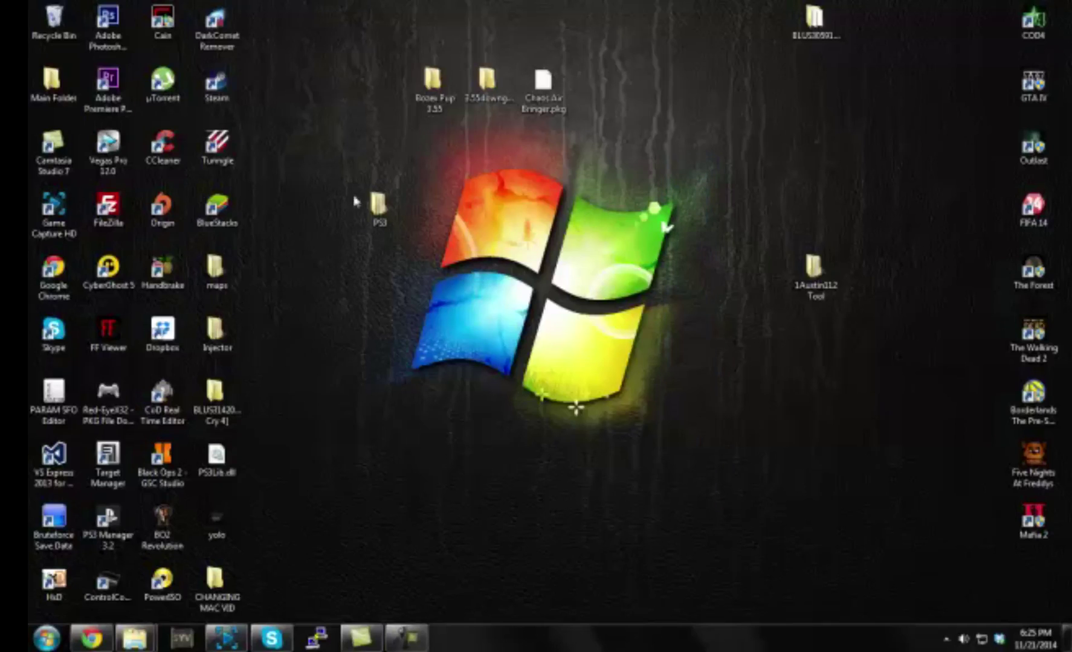
# Permanently delete Chaos Air Bringer.pkg from Removable Disk (E:)
pyautogui.moveTo(377, 205); pyautogui.dragTo(380, 85)
pyautogui.click(367, 234)
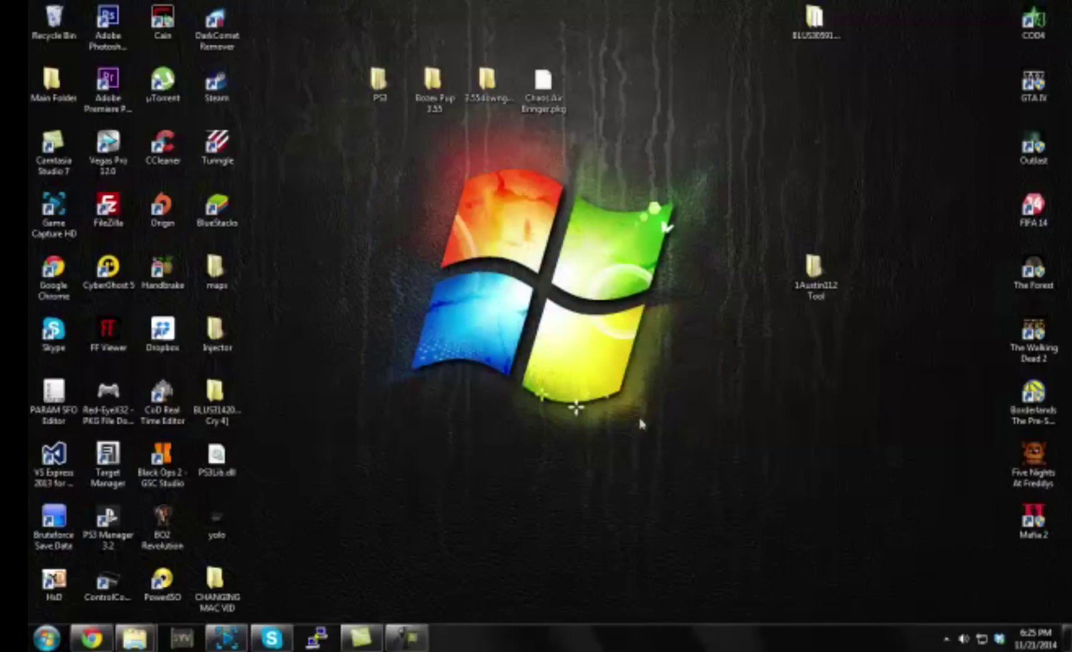
pyautogui.moveTo(156, 642)
pyautogui.click(278, 562)
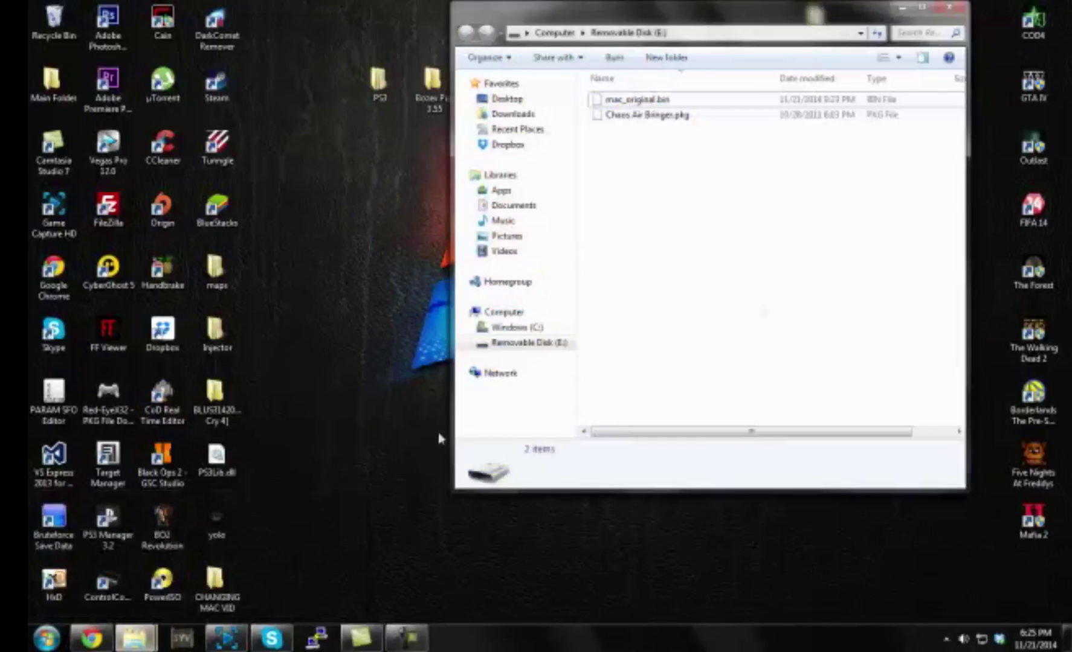
pyautogui.click(646, 117)
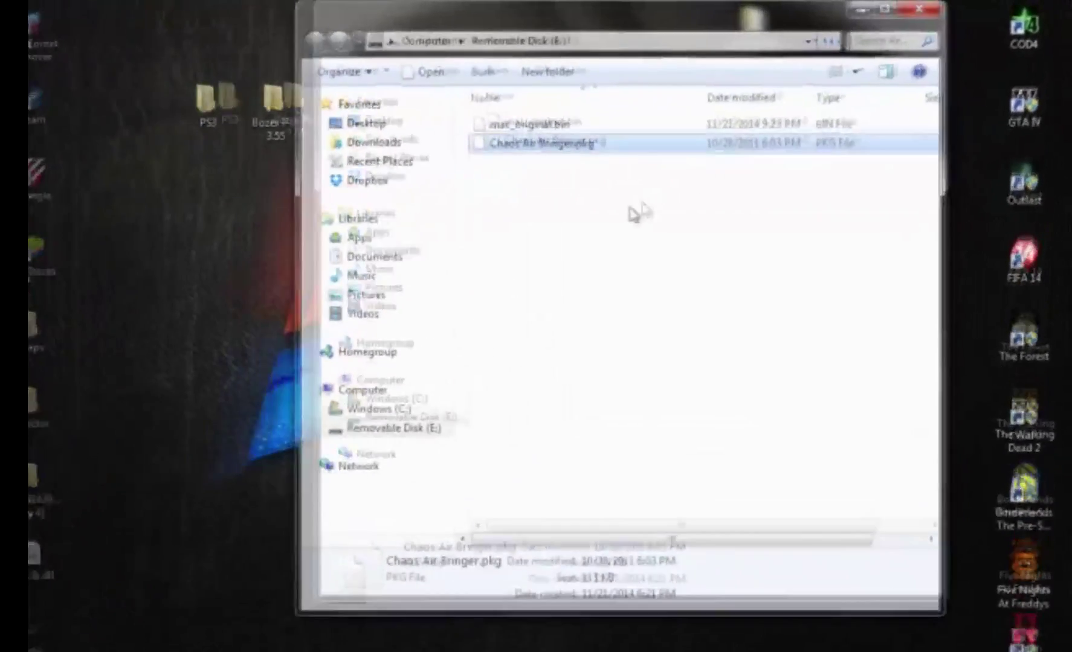
pyautogui.press('Delete')
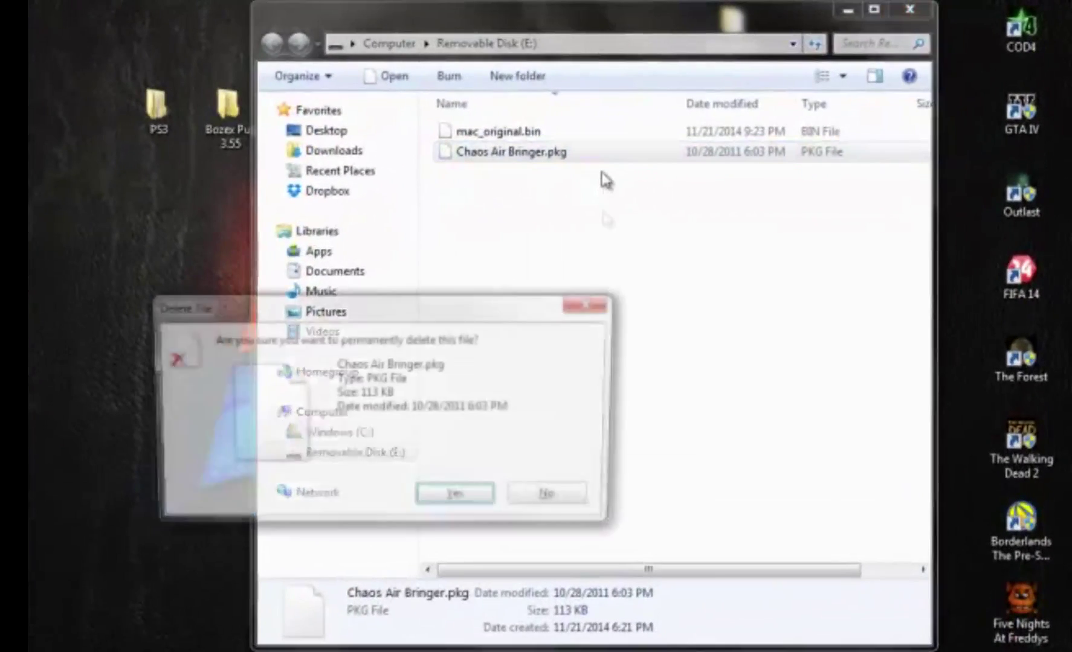
pyautogui.click(448, 503)
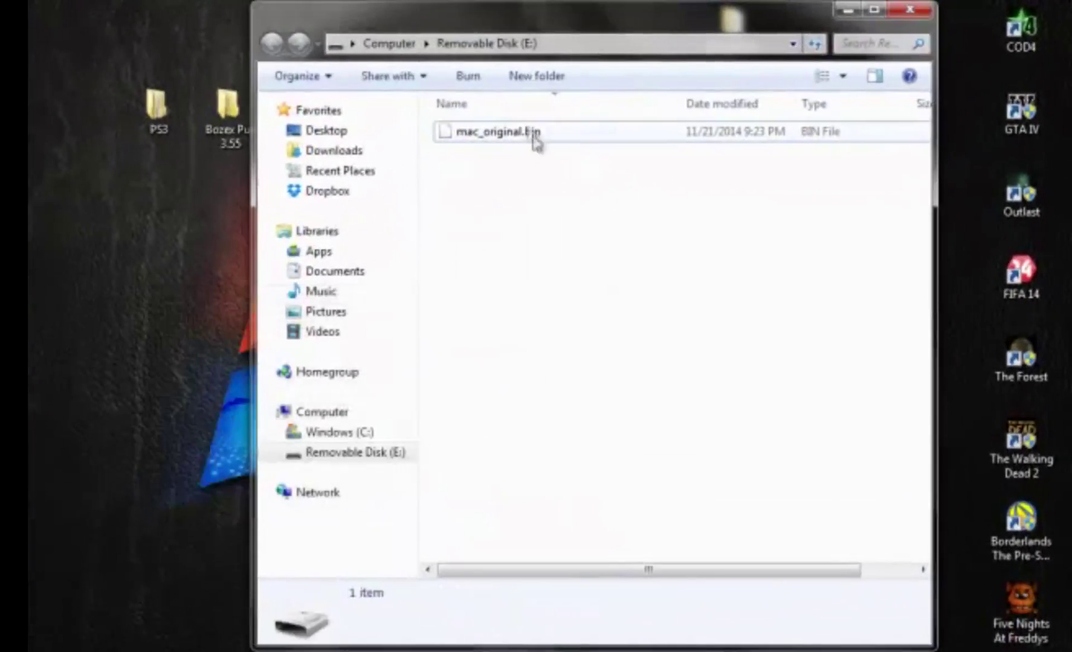
# Copy mac_original.bin to the desktop, then delete it from drive E:
pyautogui.moveTo(521, 139); pyautogui.dragTo(131, 442)
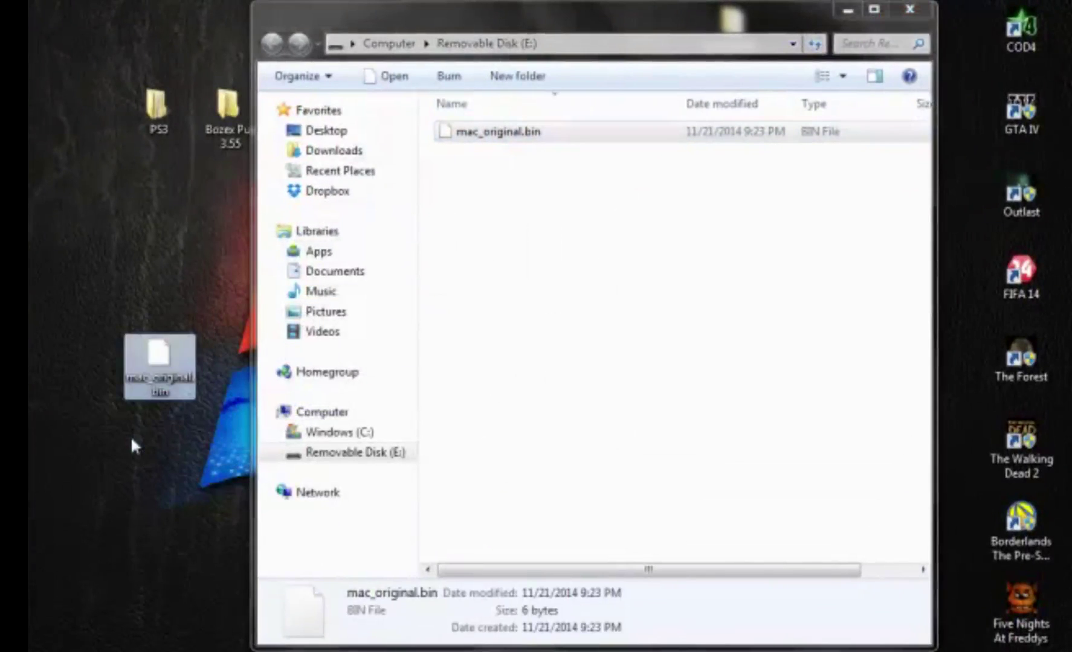
pyautogui.click(508, 137)
pyautogui.press('Delete')
pyautogui.click(454, 496)
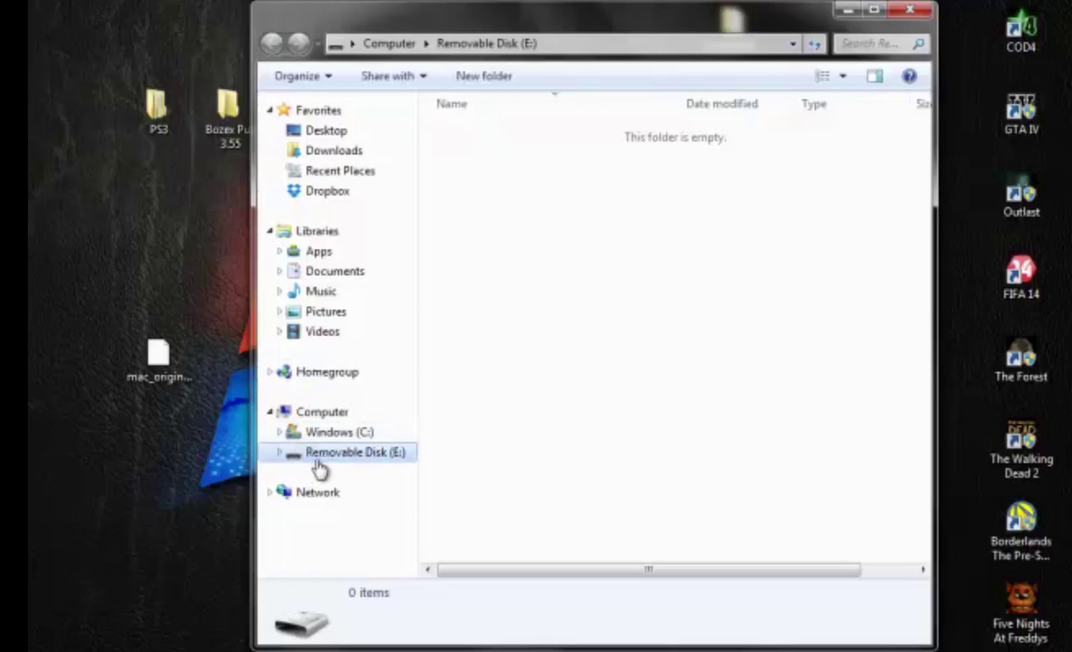
# Quick-format Removable Disk (E:) as FAT32, accepting the data-loss warning and the completion notice
pyautogui.rightClick(324, 466)
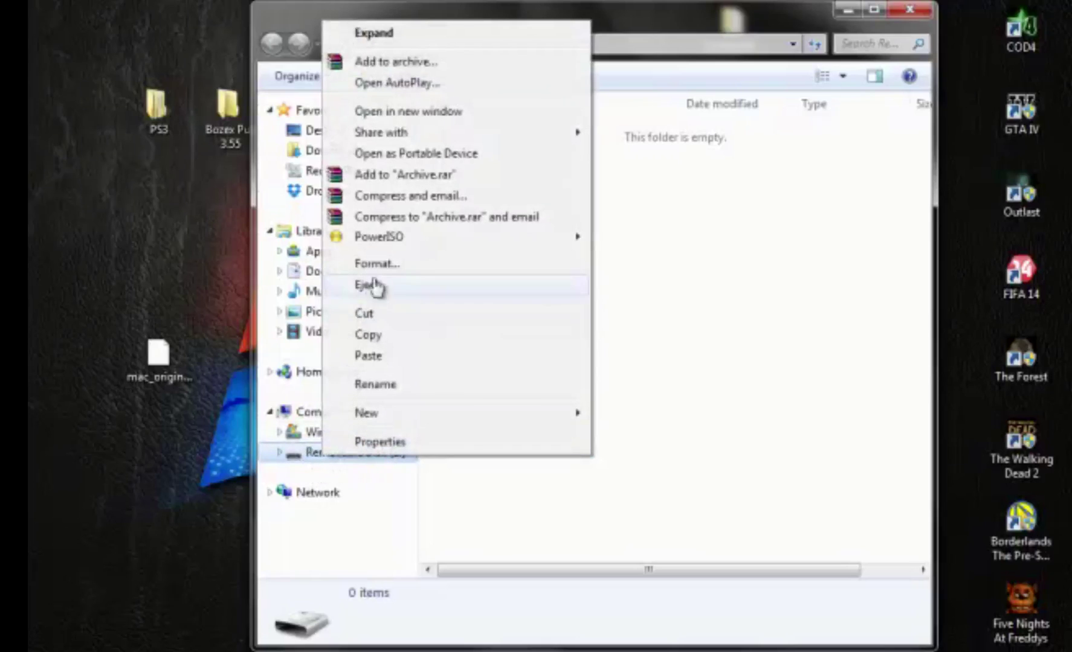
pyautogui.click(393, 270)
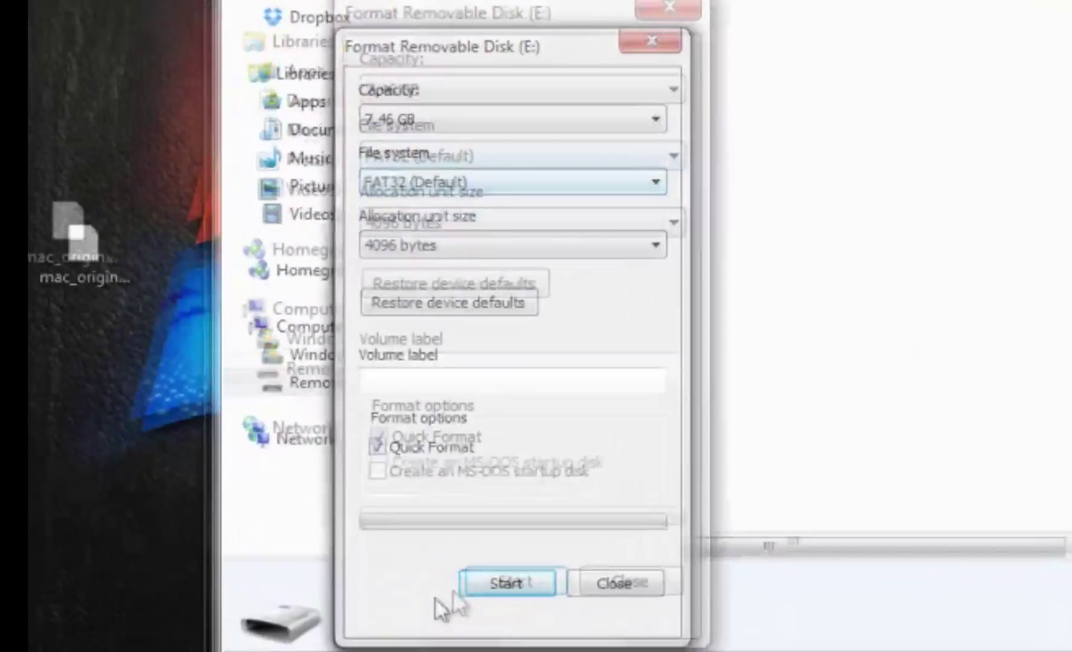
pyautogui.click(437, 597)
pyautogui.click(469, 275)
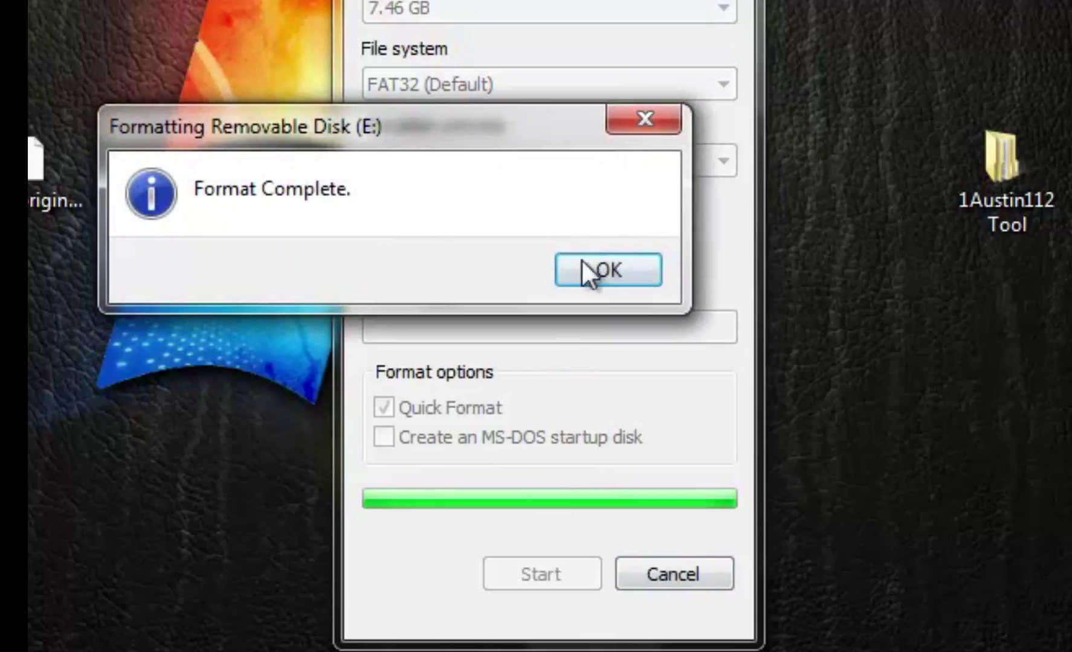
pyautogui.click(635, 273)
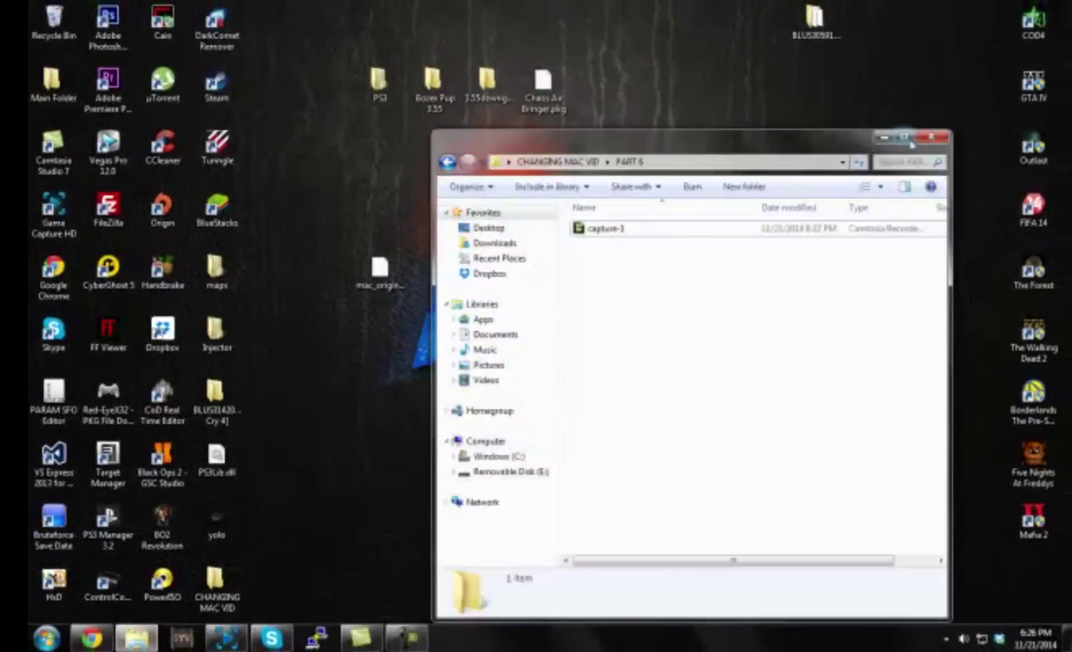
# Reopen the empty Removable Disk (E:) window, reposition it and minimize it
pyautogui.click(929, 138)
pyautogui.rightClick(136, 638)
pyautogui.click(251, 444)
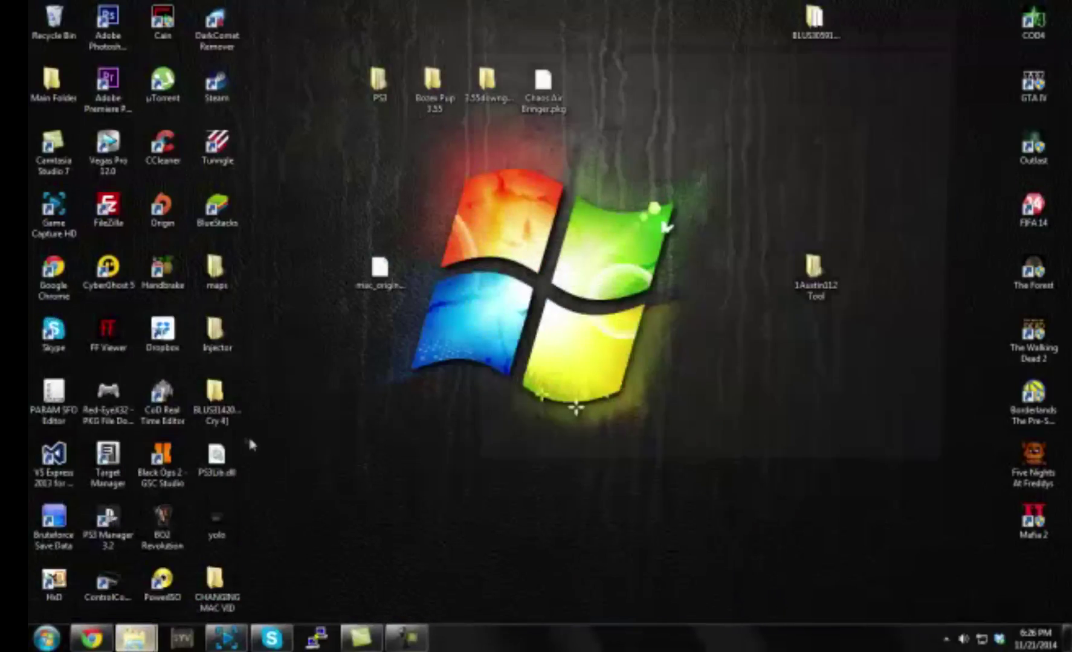
pyautogui.click(503, 343)
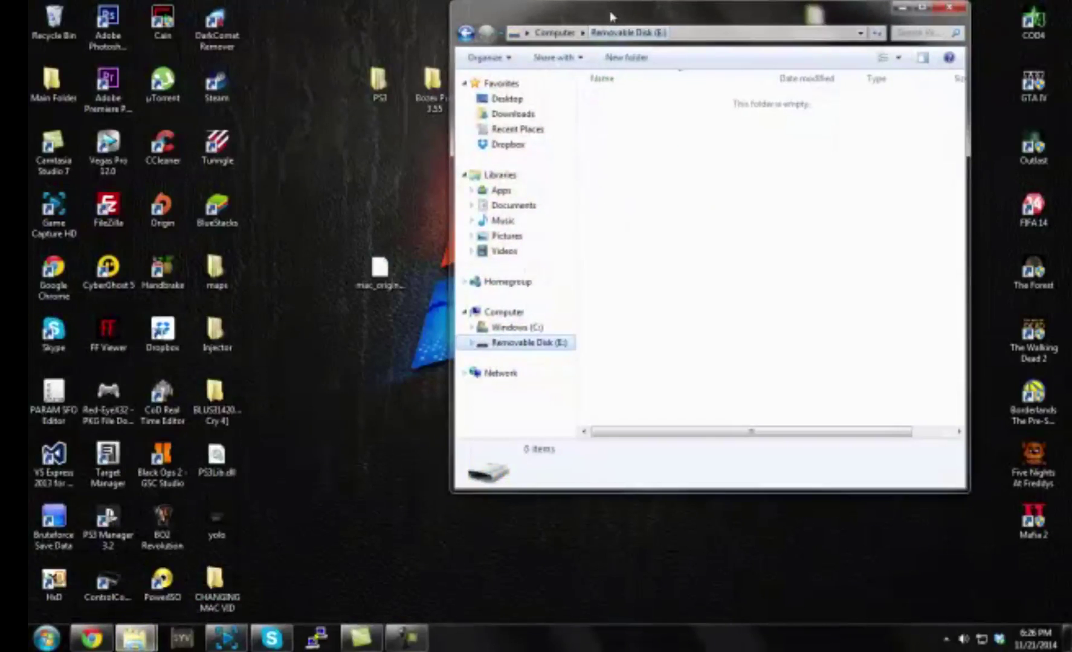
pyautogui.moveTo(792, 18); pyautogui.dragTo(813, 92)
pyautogui.click(918, 80)
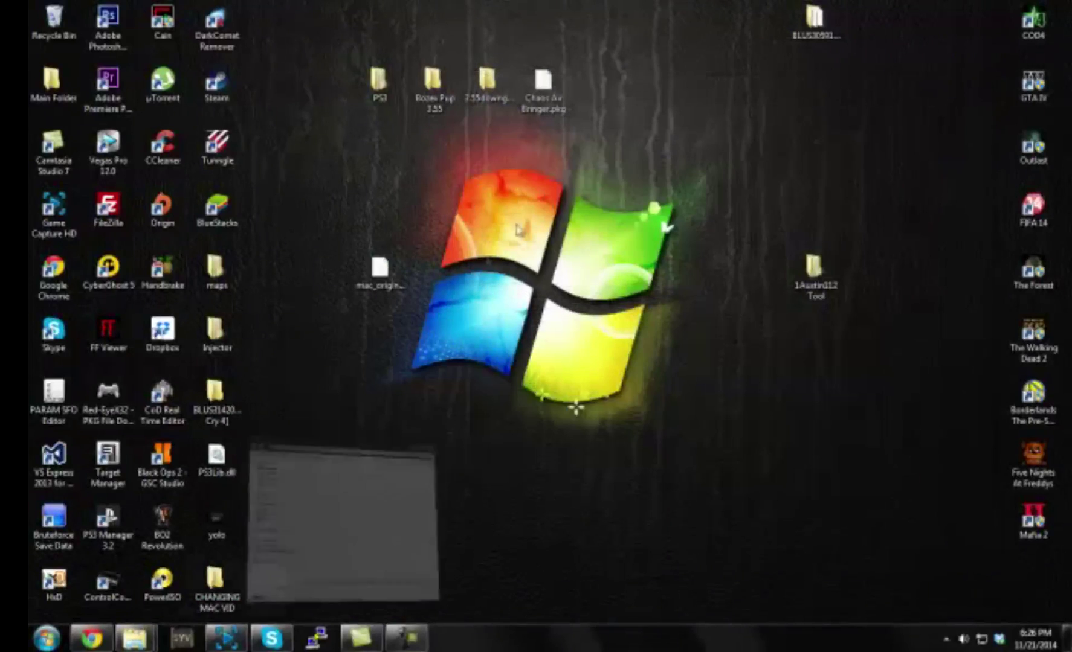
# Copy the desktop mac_original.bin onto drive E:, then delete the desktop copy
pyautogui.click(393, 272)
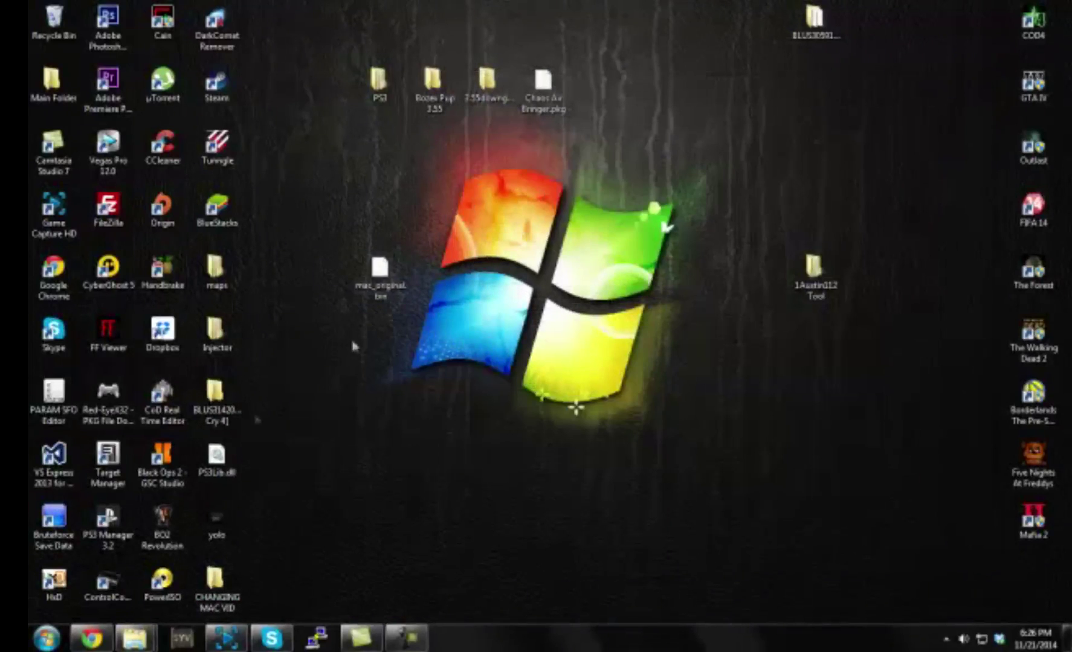
pyautogui.click(135, 639)
pyautogui.click(270, 568)
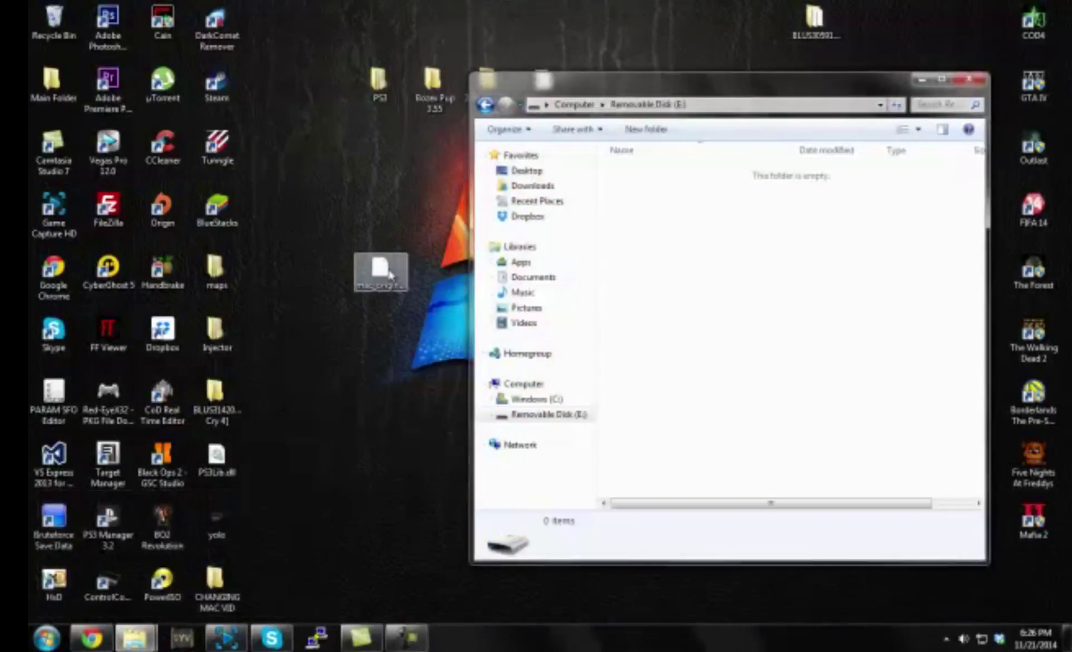
pyautogui.moveTo(380, 271); pyautogui.dragTo(695, 242)
pyautogui.moveTo(379, 270); pyautogui.dragTo(329, 214)
pyautogui.press('Delete')
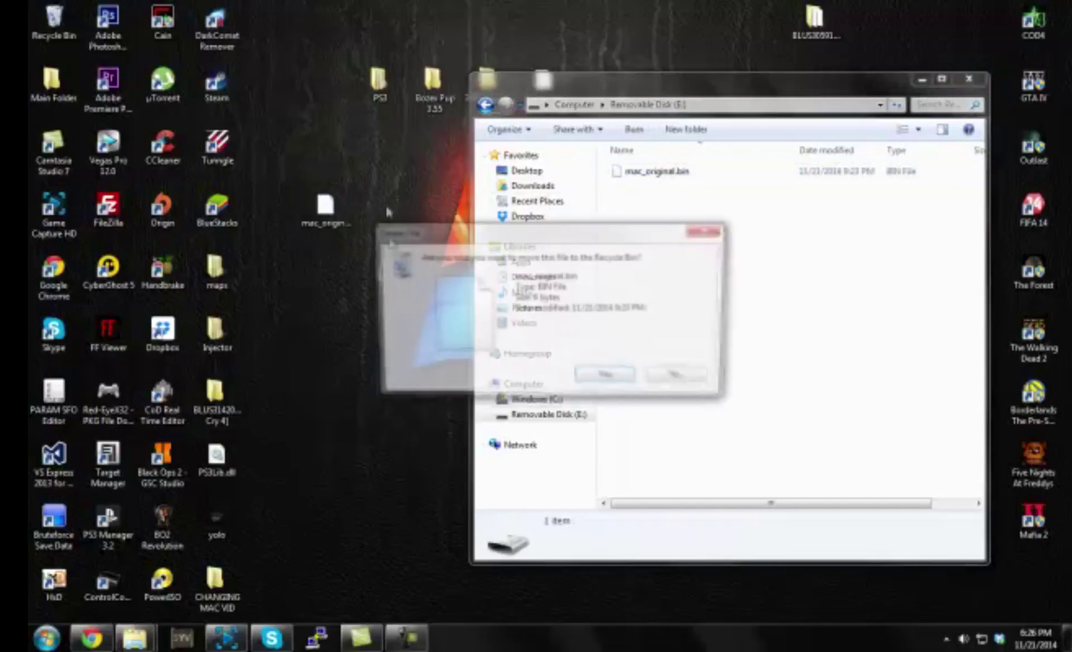
pyautogui.click(584, 379)
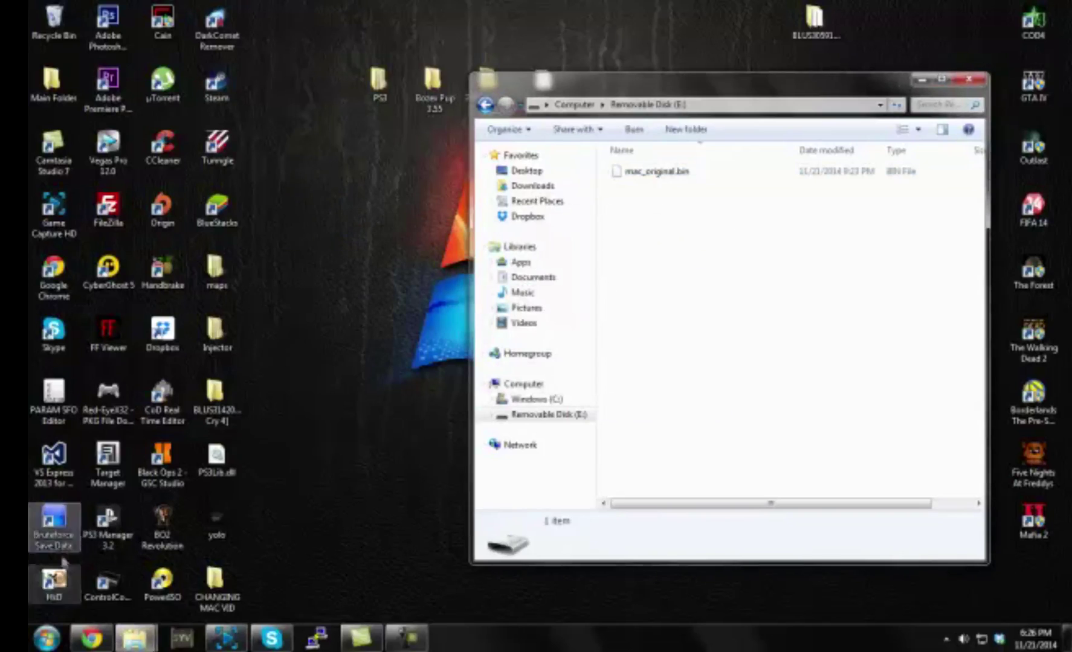
pyautogui.doubleClick(54, 581)
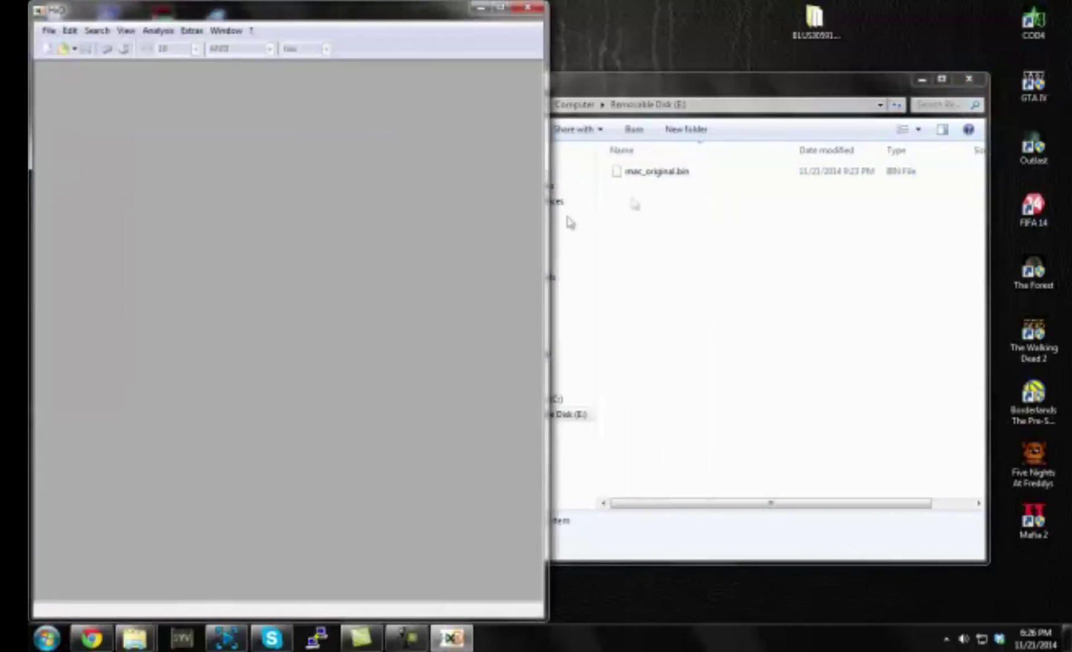
# Restore the HxD window and load mac_original.bin from drive E: into it
pyautogui.moveTo(472, 15); pyautogui.dragTo(857, 240)
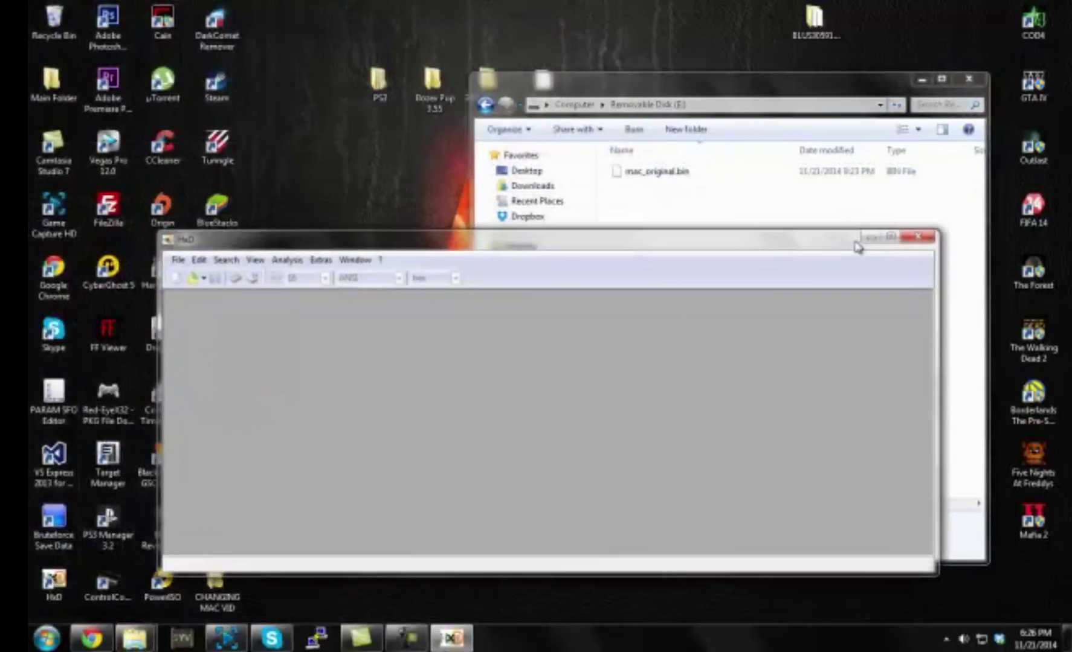
pyautogui.click(720, 183)
pyautogui.moveTo(710, 177); pyautogui.dragTo(323, 371)
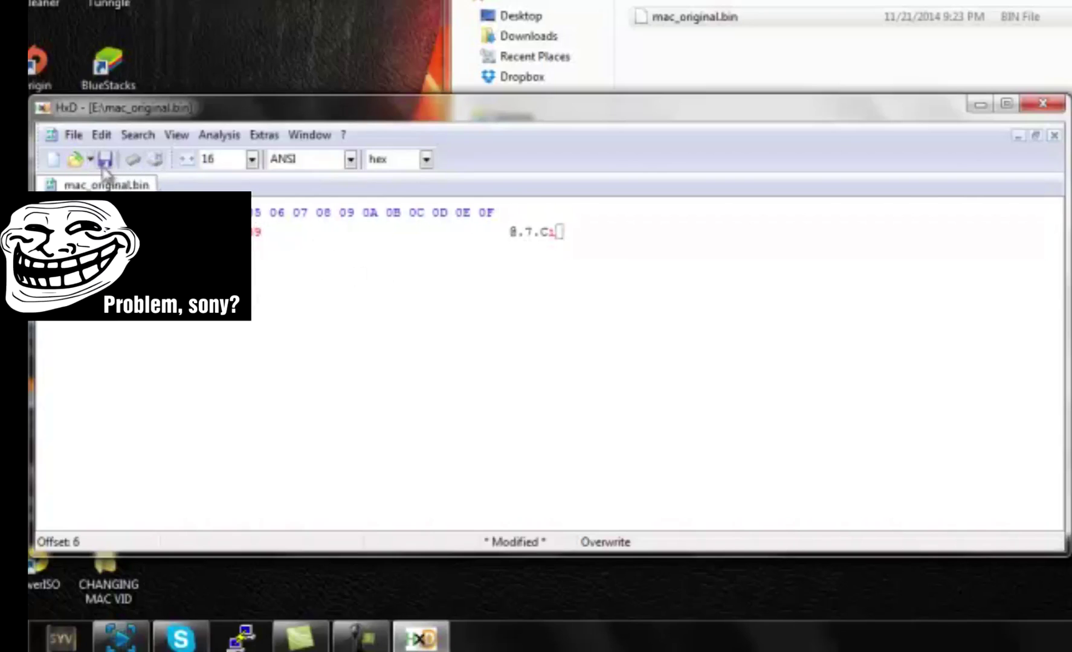
# Close HxD and permanently delete the mac_original.bin.bak backup
pyautogui.click(1043, 106)
pyautogui.click(788, 39)
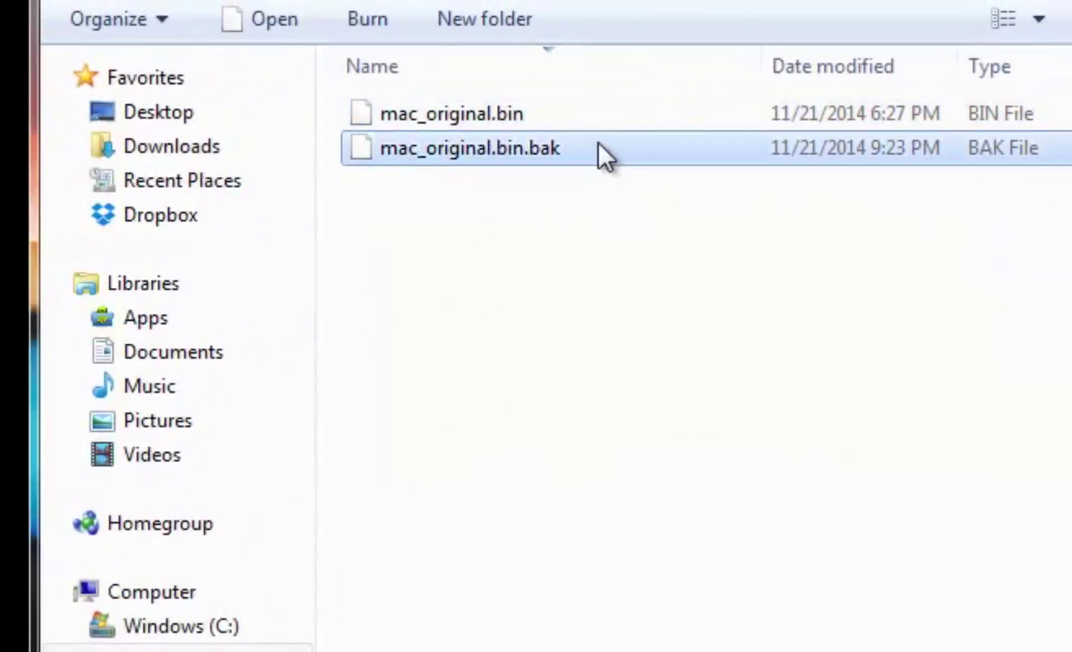
pyautogui.hotkey('shift', 'Delete')
pyautogui.click(361, 568)
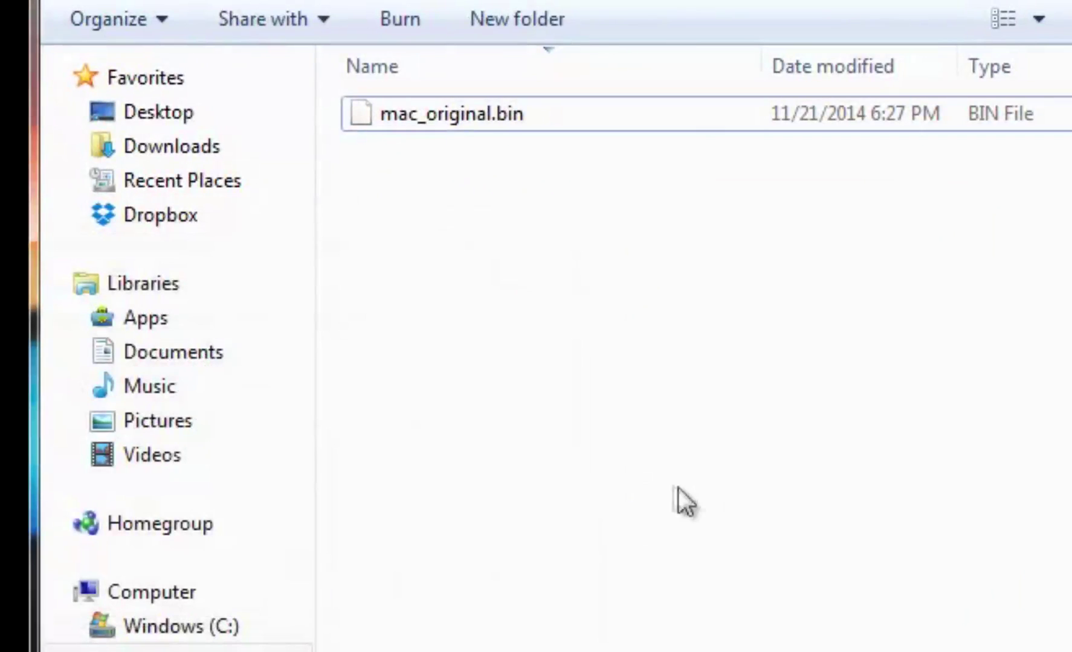
# Rename mac_original.bin to mac.bin
pyautogui.click(722, 107)
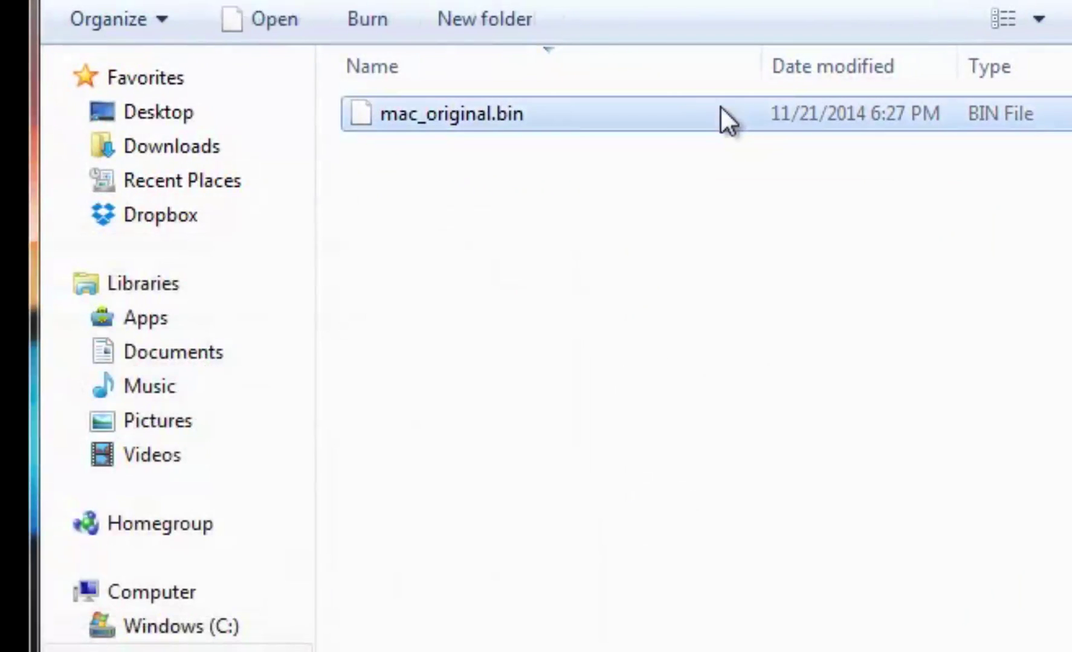
pyautogui.moveTo(761, 256); pyautogui.dragTo(694, 478)
pyautogui.rightClick(882, 116)
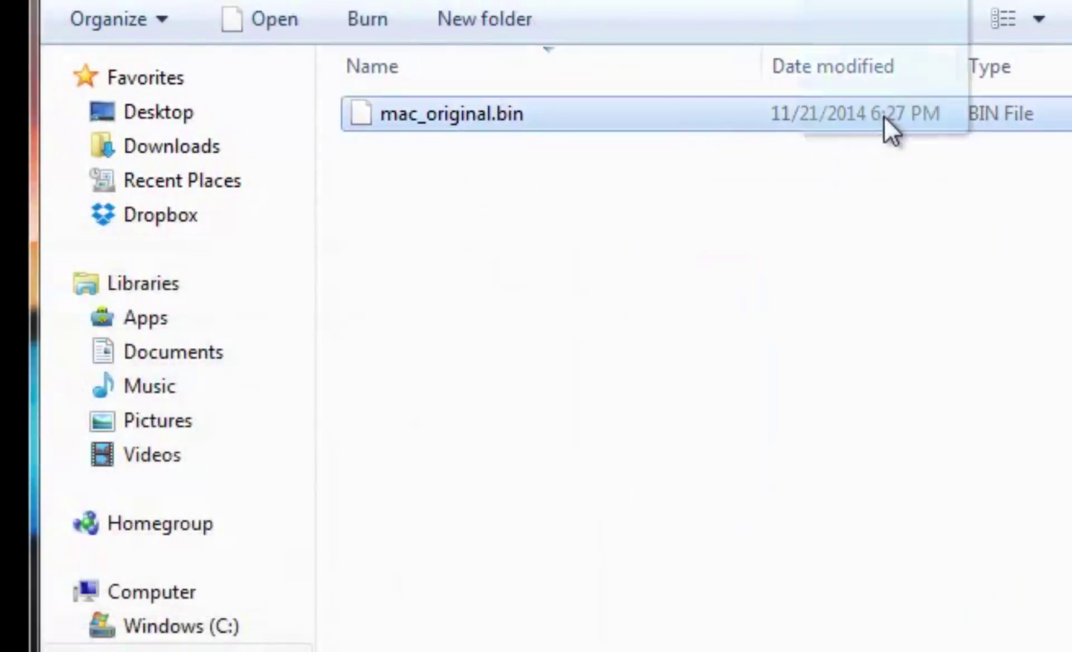
pyautogui.click(967, 602)
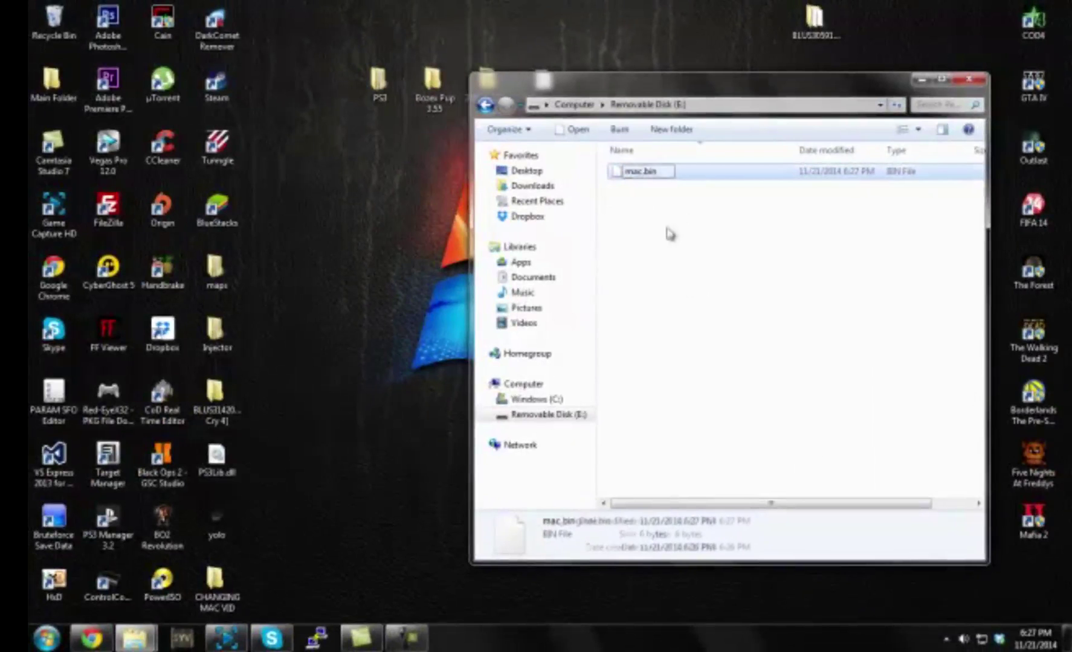
pyautogui.click(733, 272)
# Close Explorer and safely eject the removable disk from the notification area
pyautogui.click(968, 80)
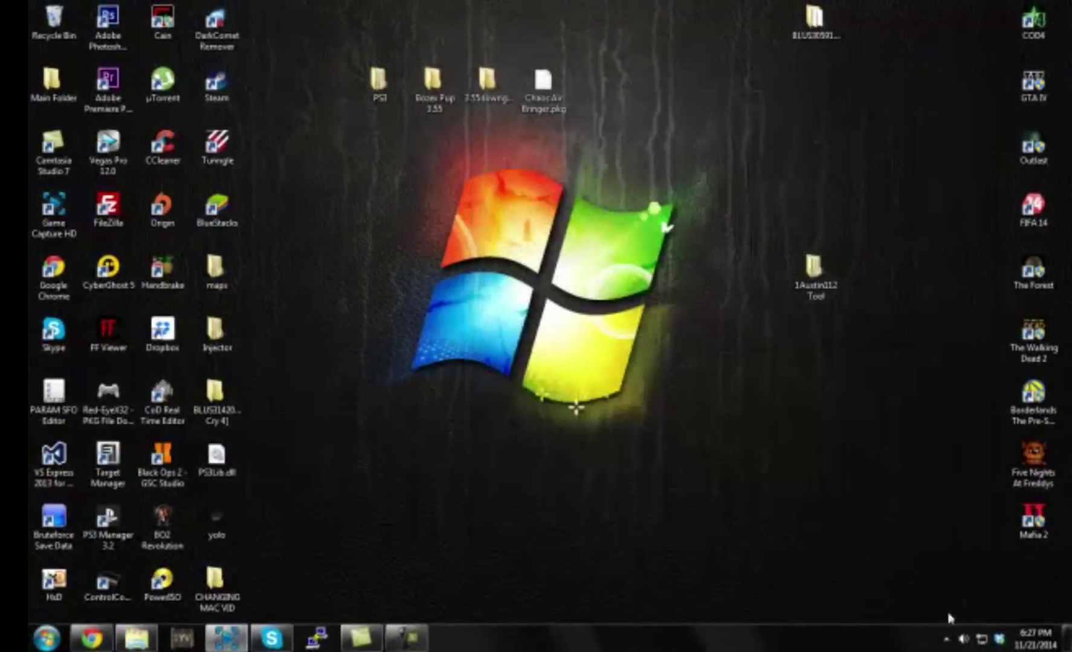
pyautogui.click(946, 639)
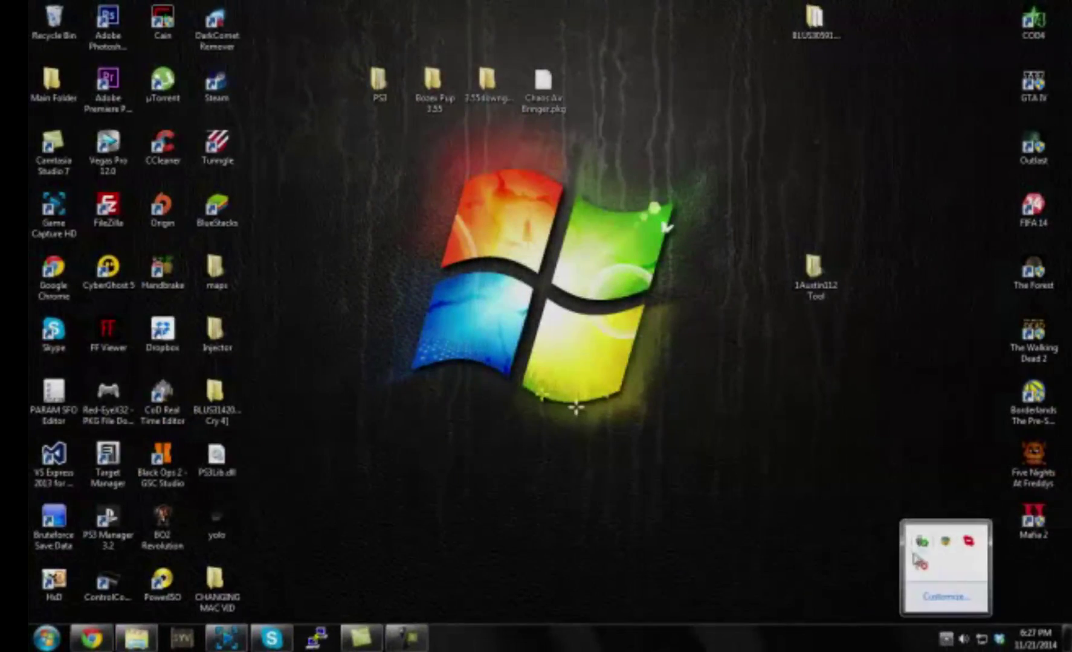
pyautogui.click(921, 546)
pyautogui.click(927, 626)
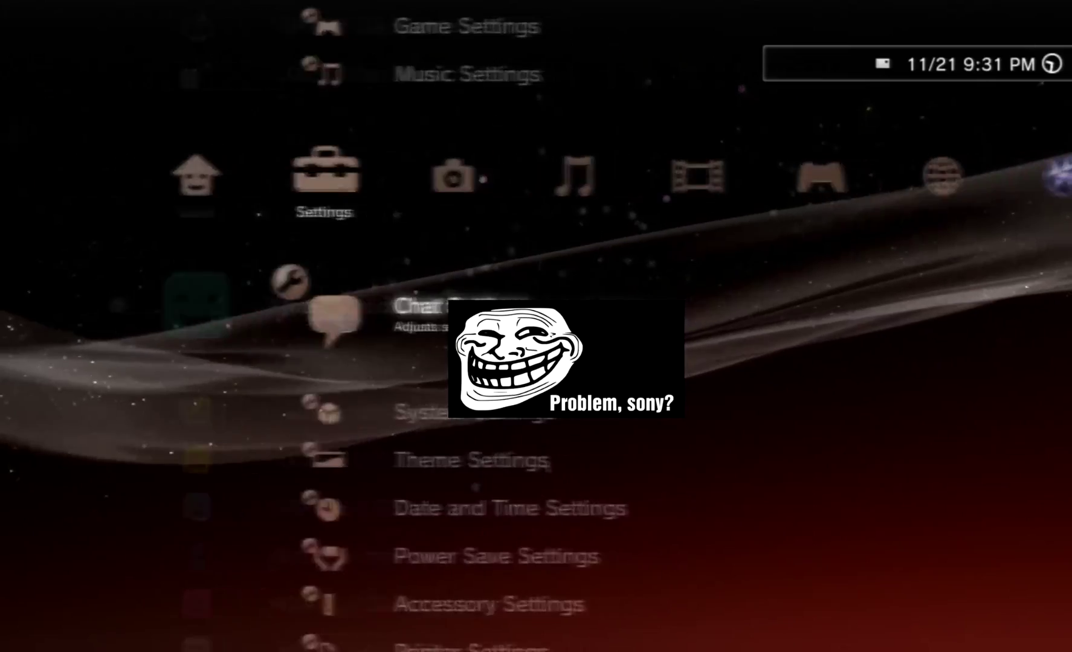
pyautogui.press('Down')
pyautogui.press('Down')
pyautogui.press('Down')
pyautogui.press('Up')
pyautogui.press('Up')
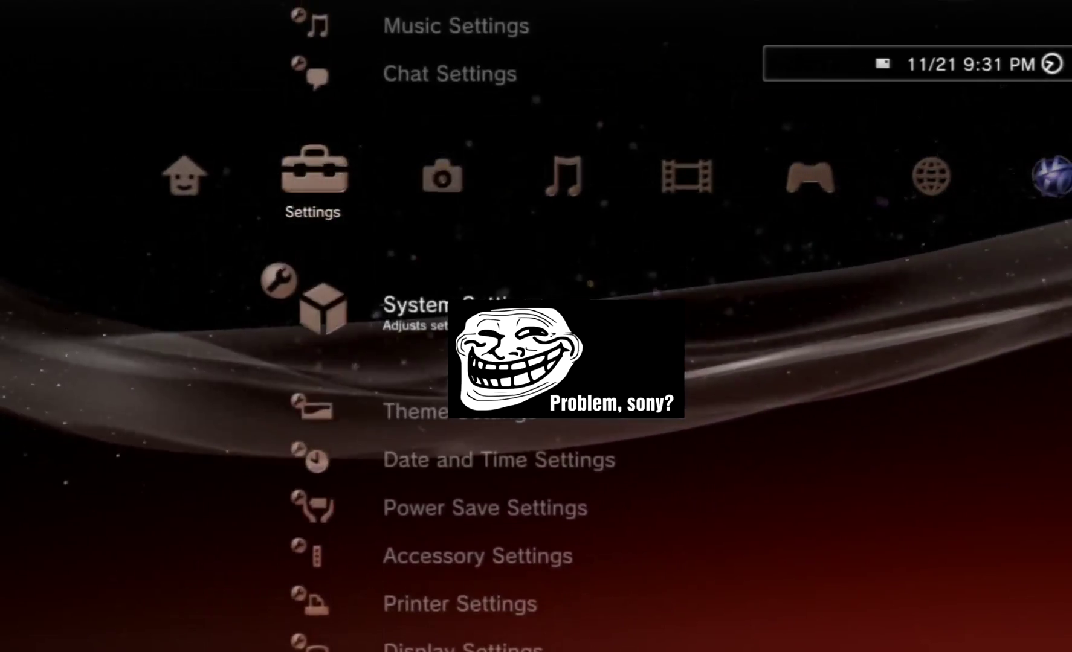
pyautogui.press('Return')
pyautogui.press('Down')
pyautogui.press('Down')
pyautogui.press('Down')
pyautogui.press('Down')
pyautogui.press('Down')
pyautogui.press('Down')
pyautogui.press('Down')
pyautogui.press('Down')
pyautogui.press('Down')
pyautogui.press('Down')
pyautogui.press('Down')
pyautogui.press('Down')
pyautogui.press('Down')
pyautogui.press('Down')
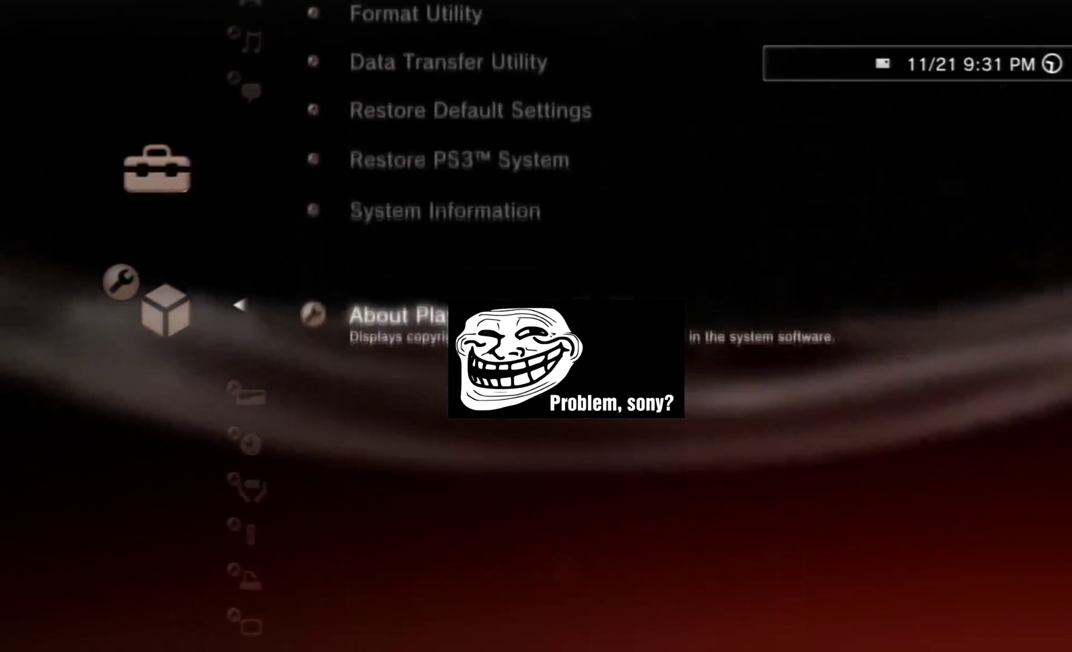
pyautogui.press('Up')
pyautogui.press('Return')
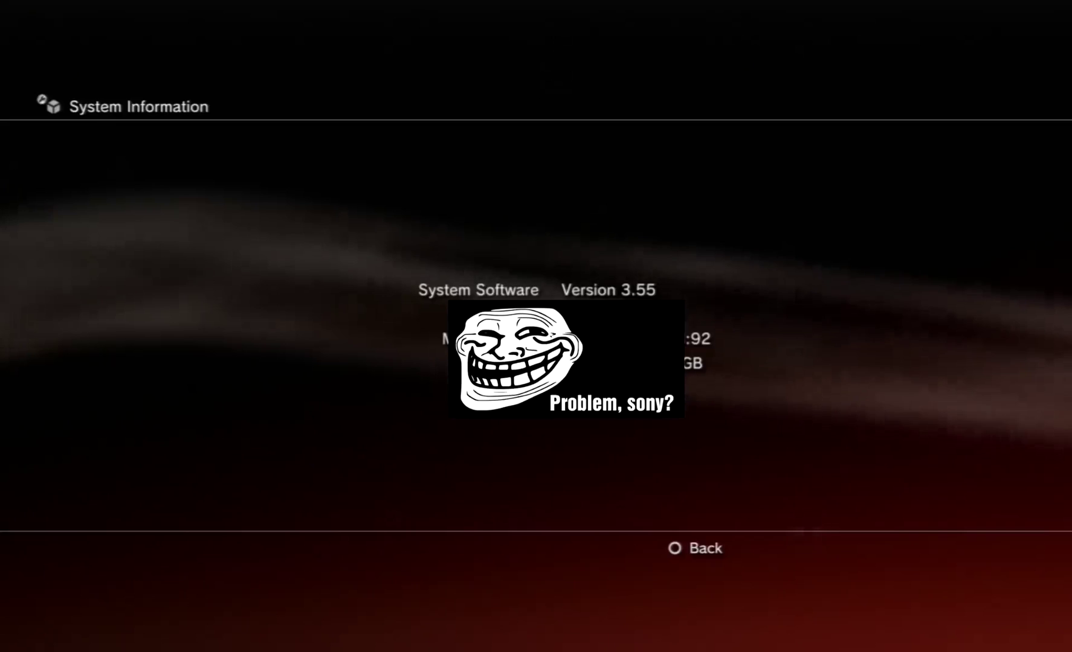
pyautogui.press('Escape')
pyautogui.press('Right')
pyautogui.press('Right')
pyautogui.press('Right')
pyautogui.press('Right')
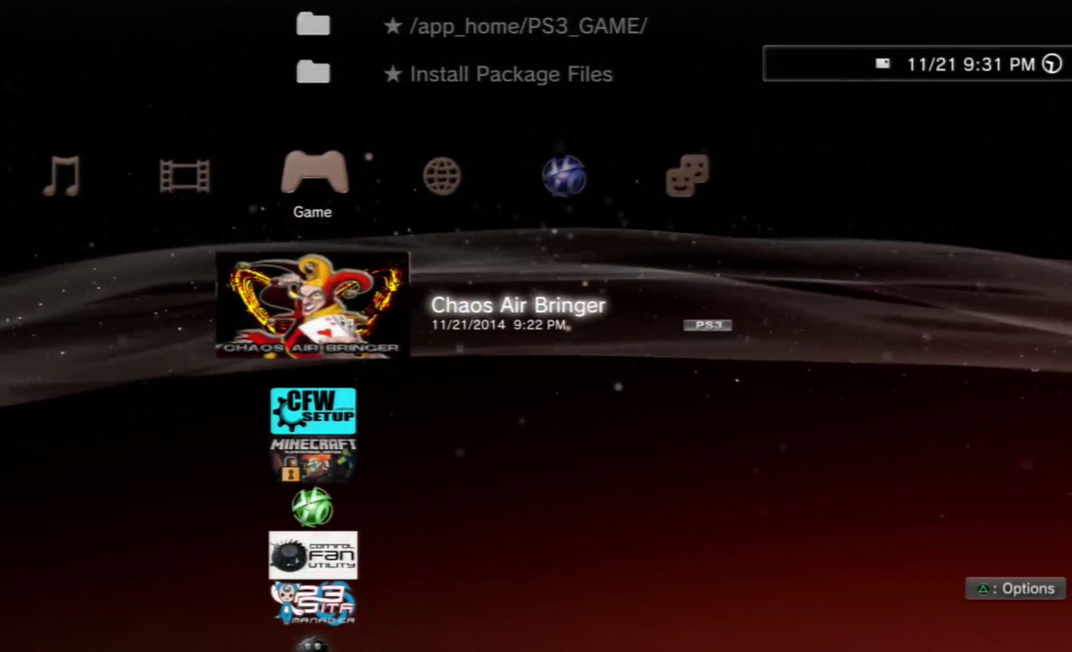
pyautogui.press('Return')
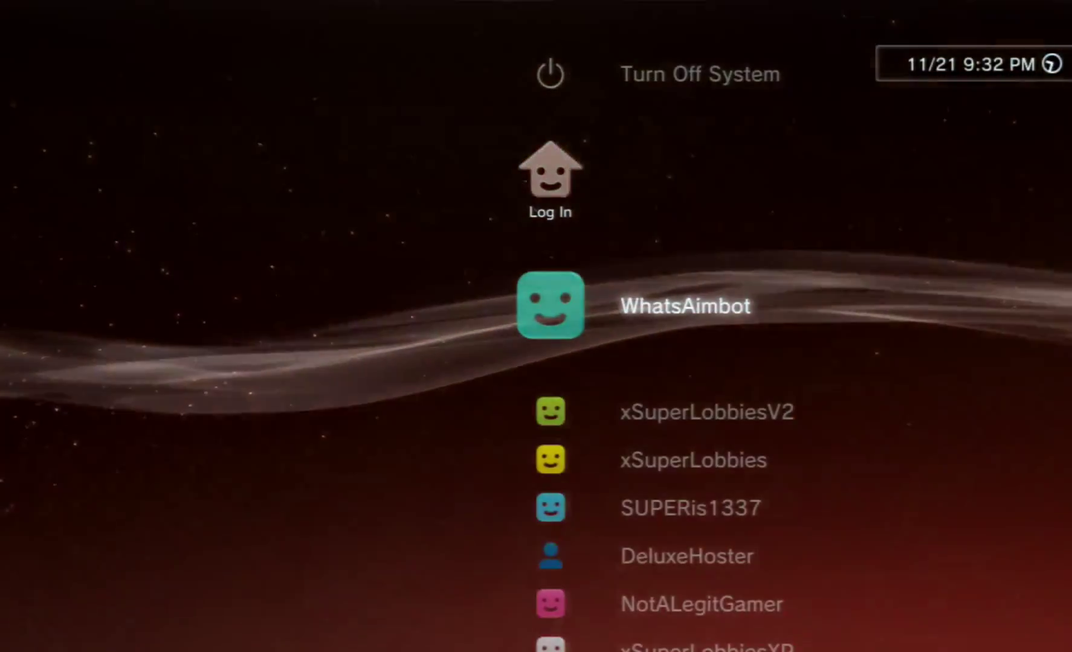
# Log in and open Settings > System Settings > System Information to verify Version 3.55 and the MAC ending in 69
pyautogui.press('Return')
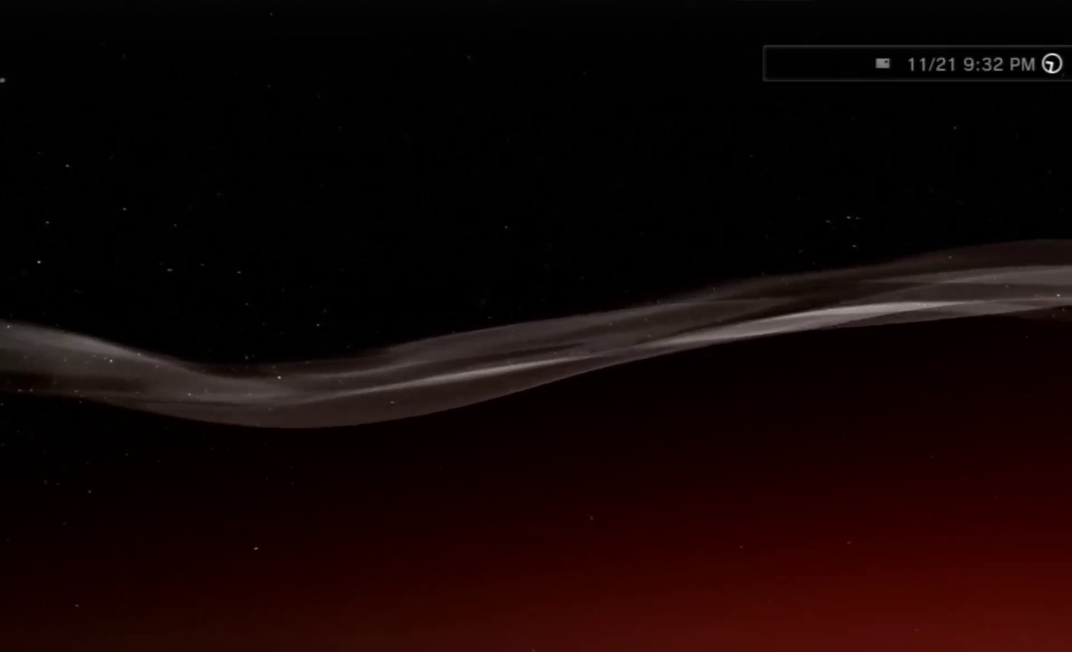
pyautogui.press('Right')
pyautogui.press('Down')
pyautogui.press('Down')
pyautogui.press('Down')
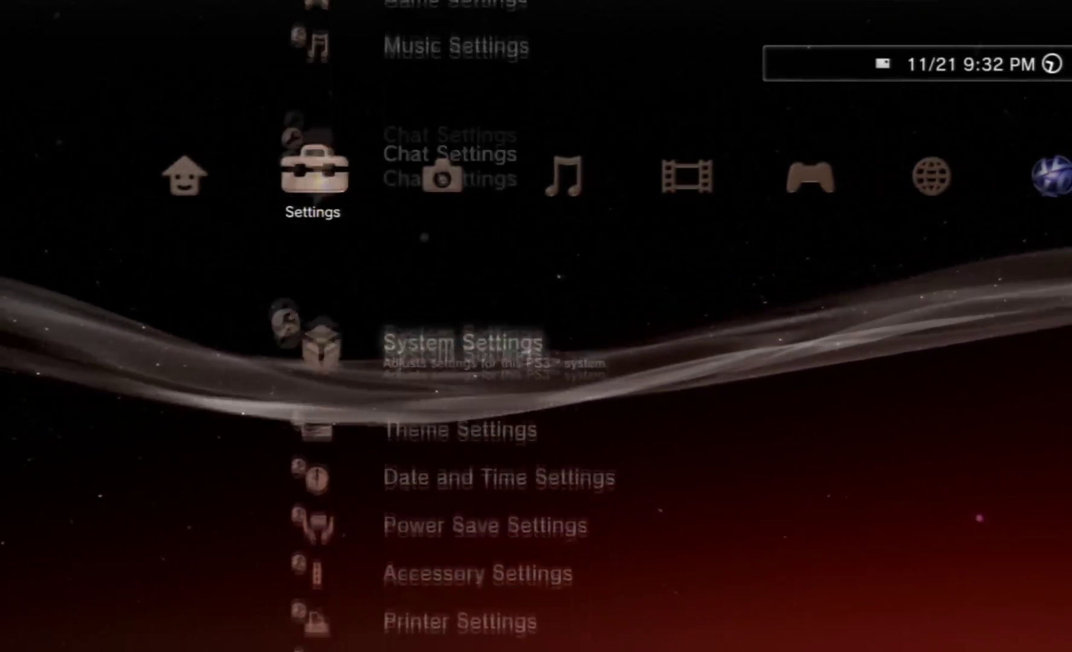
pyautogui.press('Return')
pyautogui.press('Down')
pyautogui.press('Down')
pyautogui.press('Down')
pyautogui.press('Down')
pyautogui.press('Down')
pyautogui.press('Down')
pyautogui.press('Down')
pyautogui.press('Down')
pyautogui.press('Down')
pyautogui.press('Down')
pyautogui.press('Down')
pyautogui.press('Down')
pyautogui.press('Down')
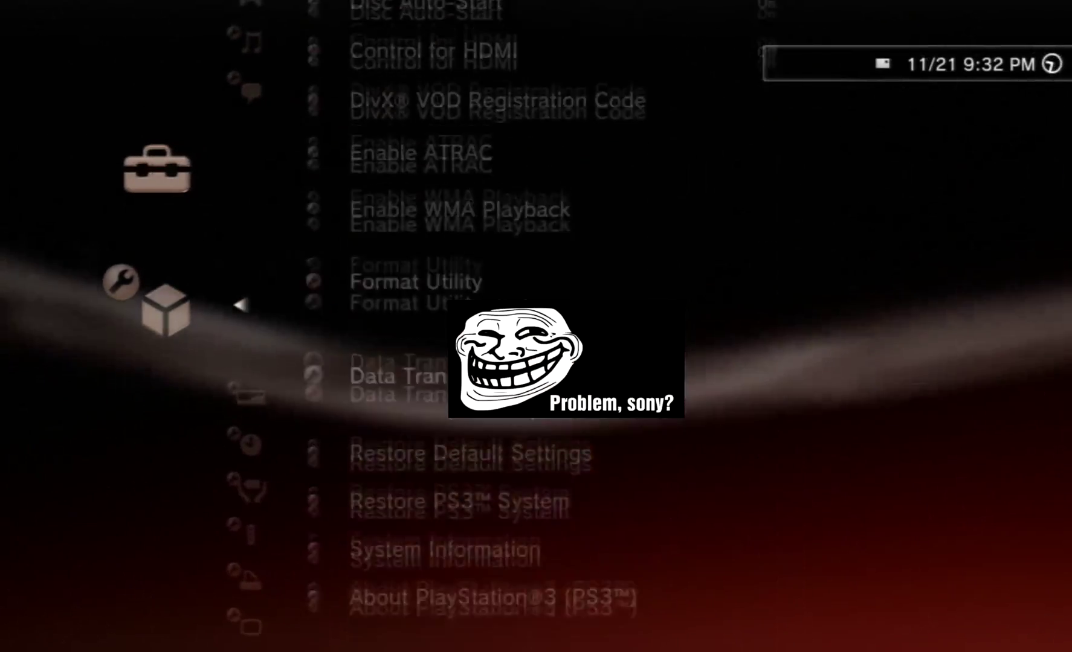
pyautogui.press('Down')
pyautogui.press('Down')
pyautogui.press('Down')
pyautogui.press('Down')
pyautogui.press('Return')
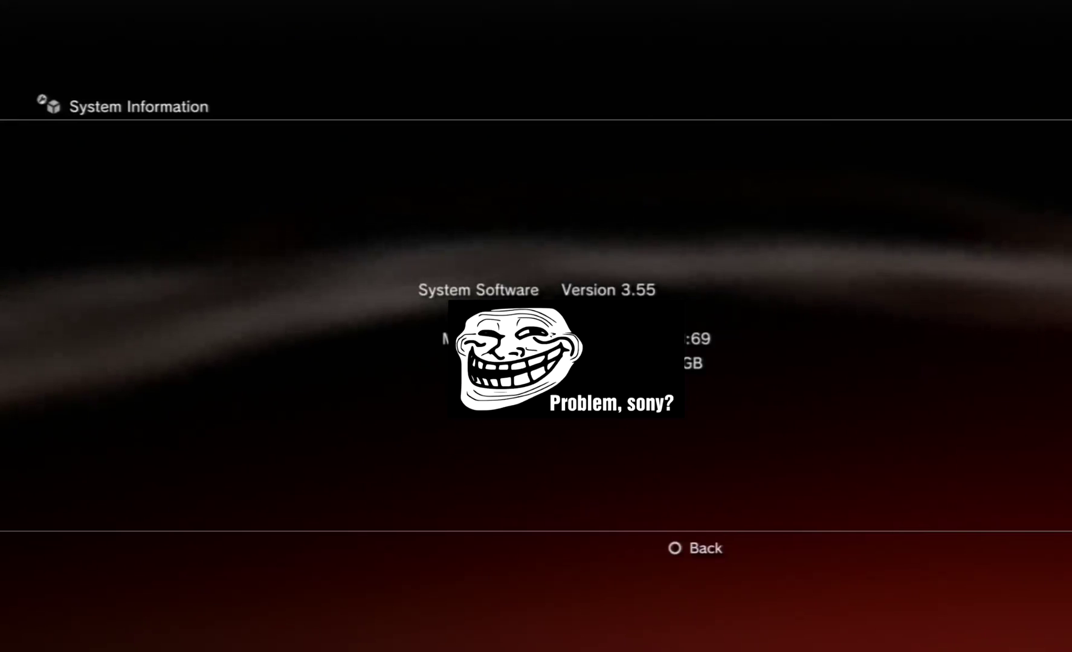
pyautogui.press('Escape')
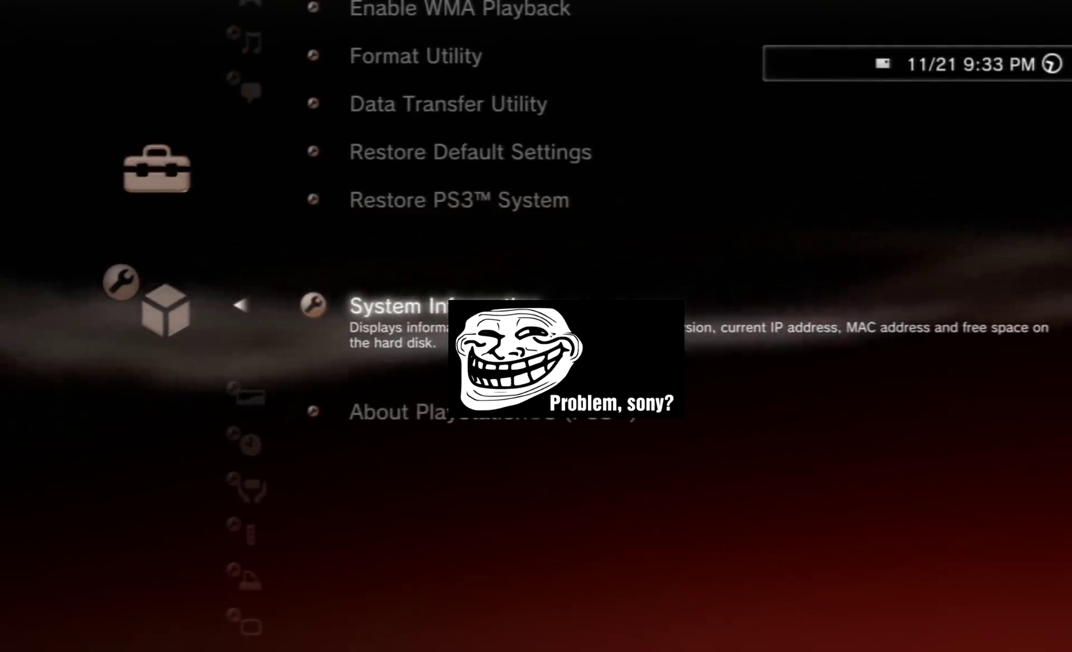
pyautogui.press('Return')
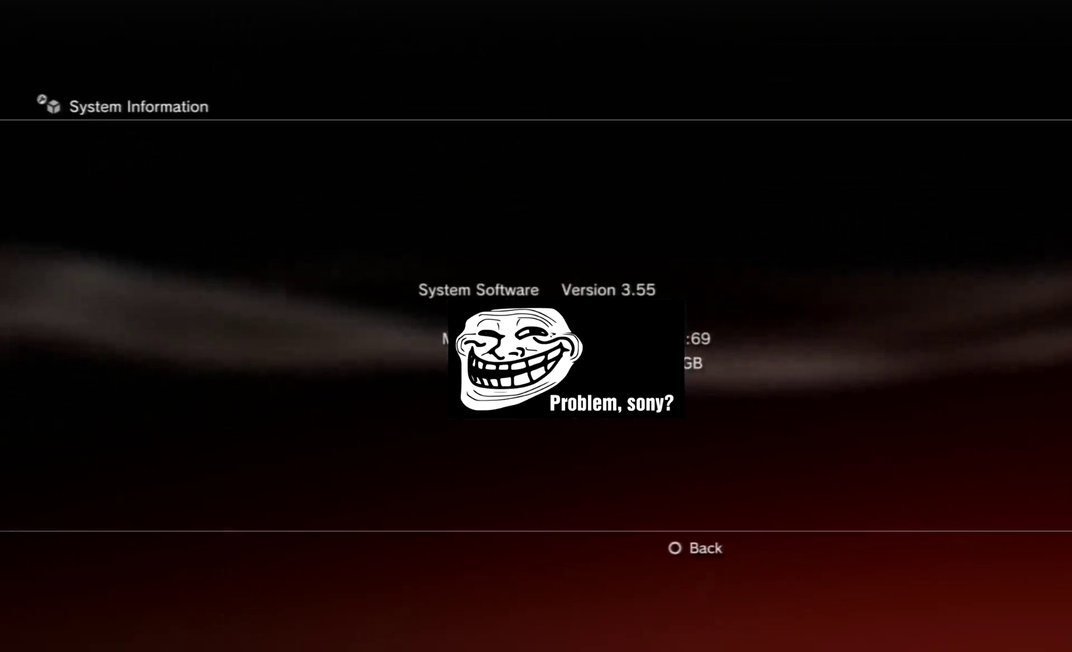